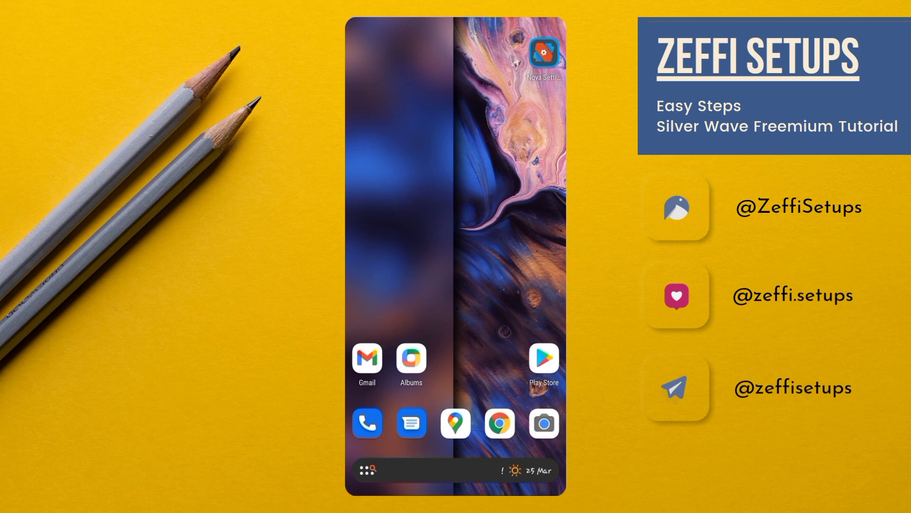
Launch Opera, go to zeffisetups.com and reach the Silver Wave backup link to the Drive file
click(401, 224)
text(op)
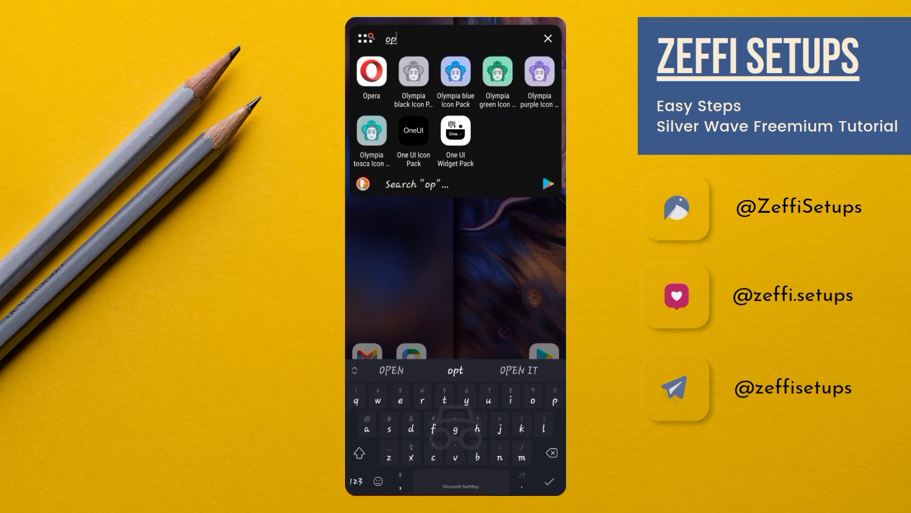
click(371, 70)
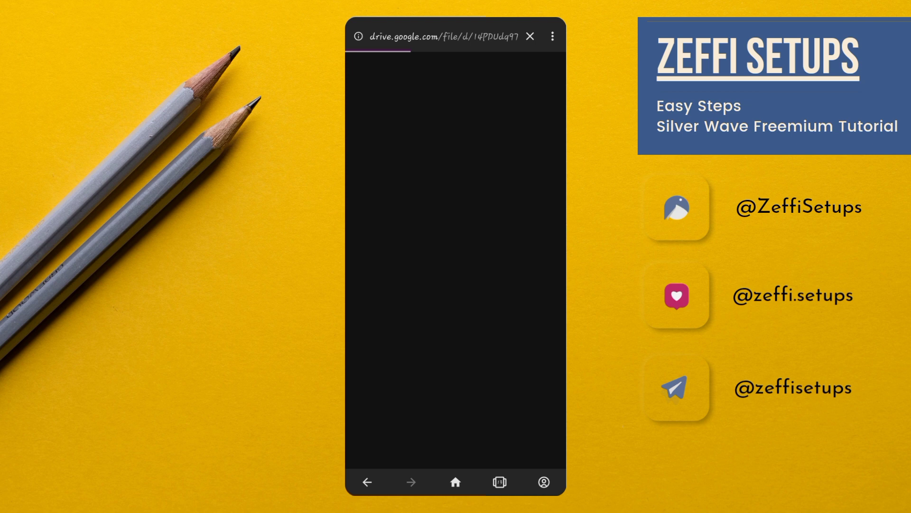
click(421, 37)
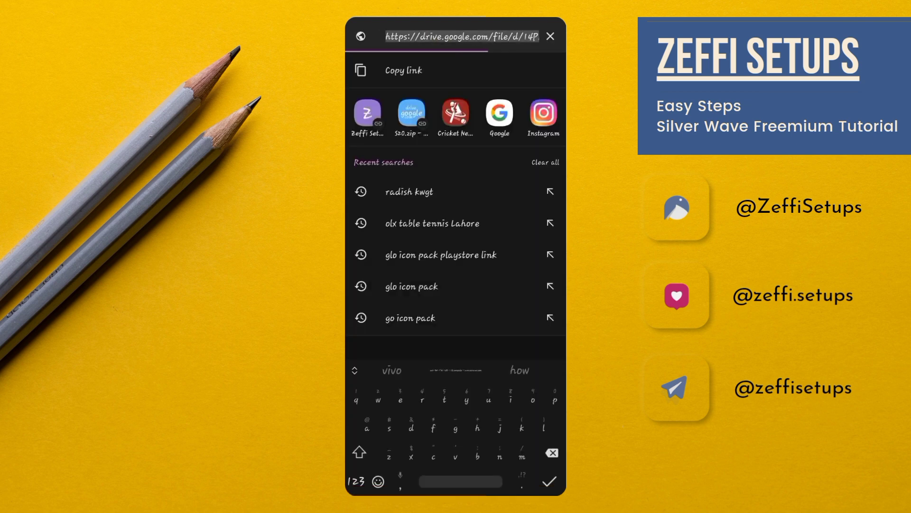
click(367, 114)
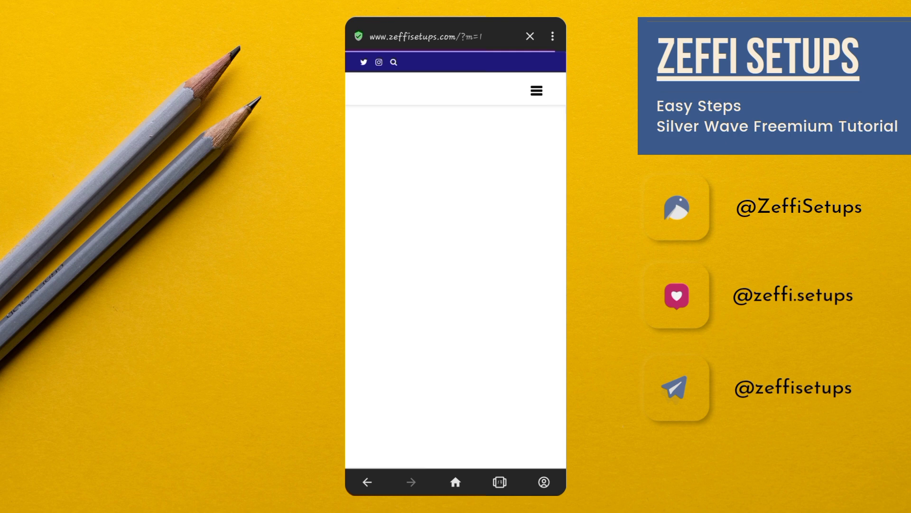
drag(472, 382, 471, 374)
scroll(472, 373, down, 15)
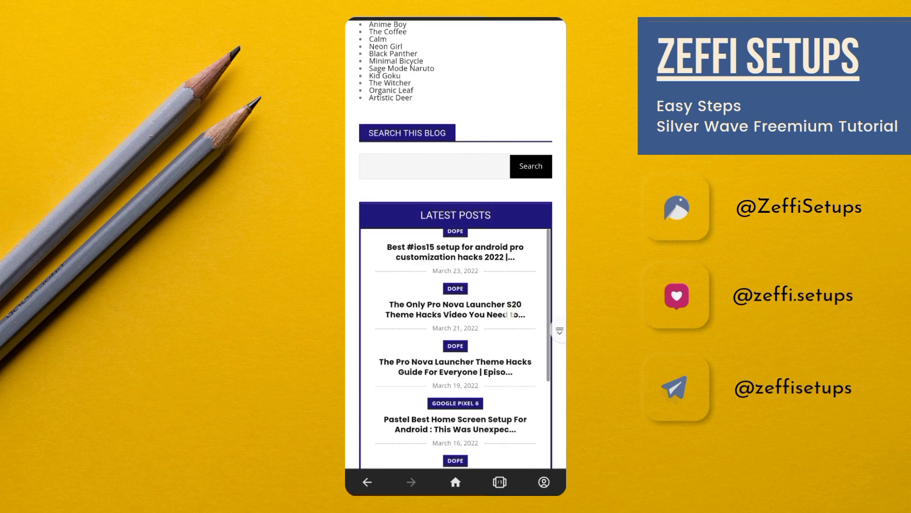
scroll(462, 378, up, 5)
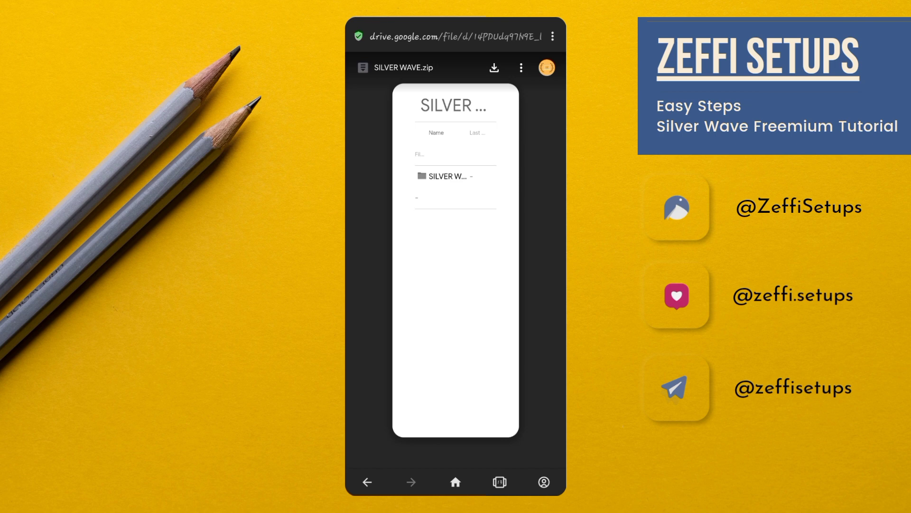
Launch ZArchiver via app search, browse Download > SILVER WAVE to see the wallpaper, dock and Nova backup, then go home
click(427, 469)
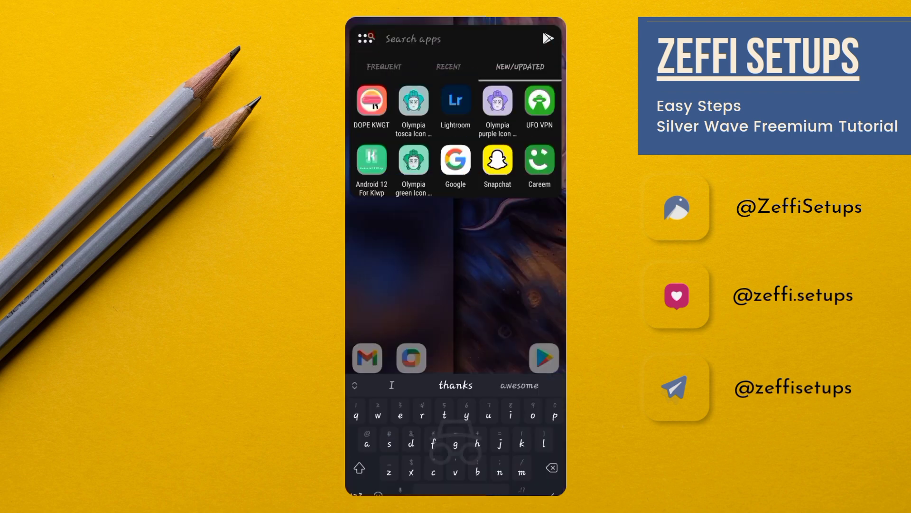
text(za)
click(369, 83)
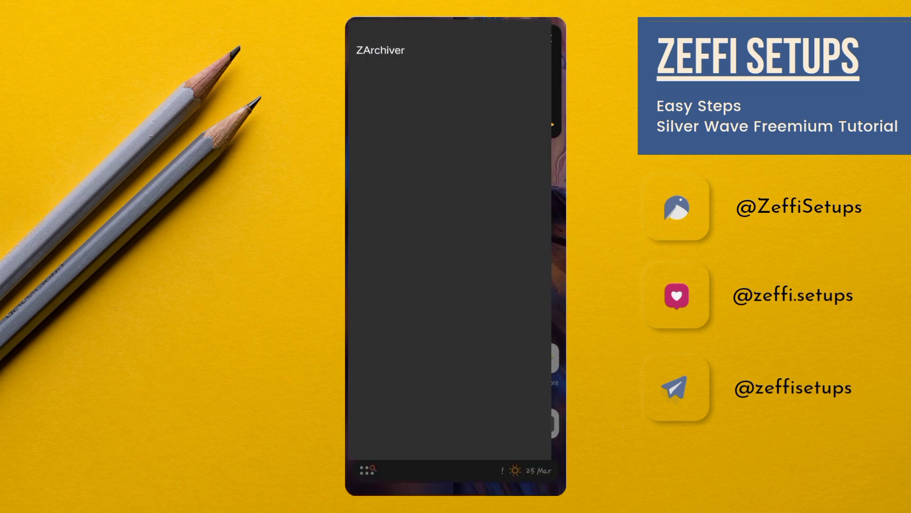
scroll(460, 377, down, 5)
scroll(460, 378, down, 5)
scroll(459, 377, down, 3)
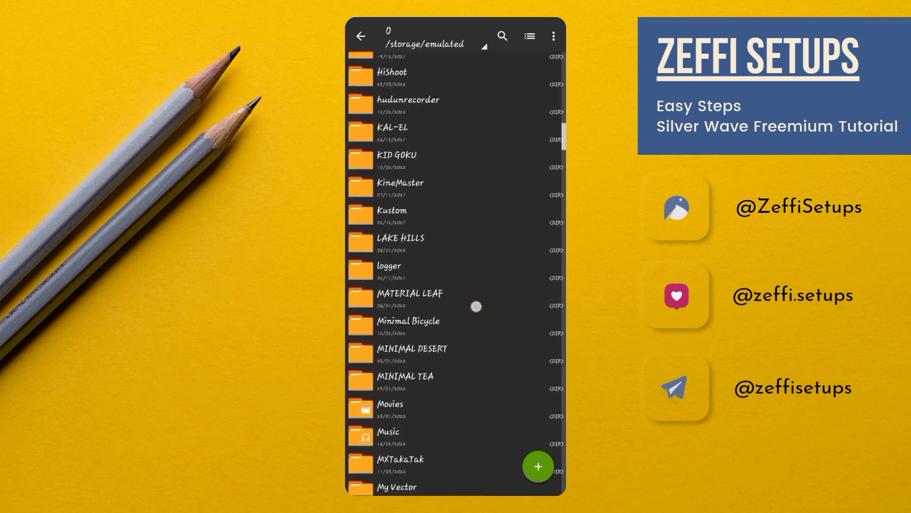
scroll(474, 306, down, 2)
scroll(463, 287, up, 2)
scroll(403, 460, up, 3)
scroll(446, 322, up, 3)
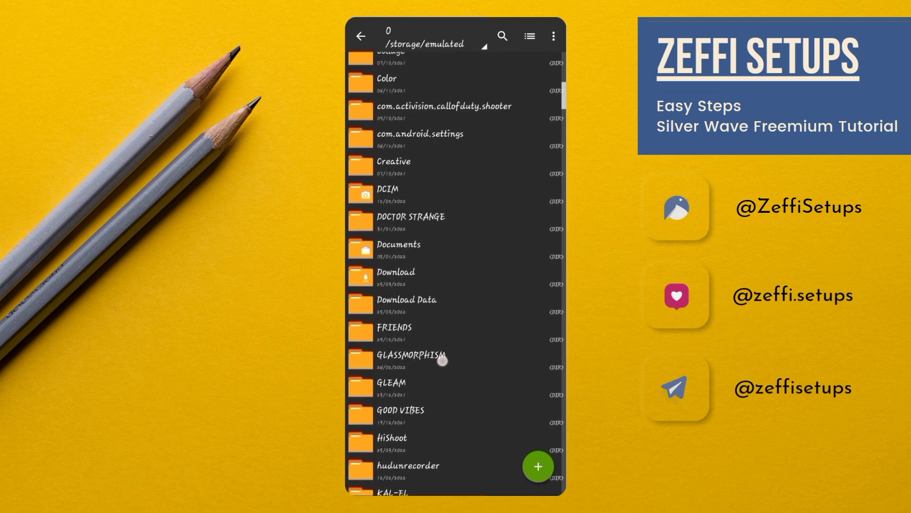
click(432, 275)
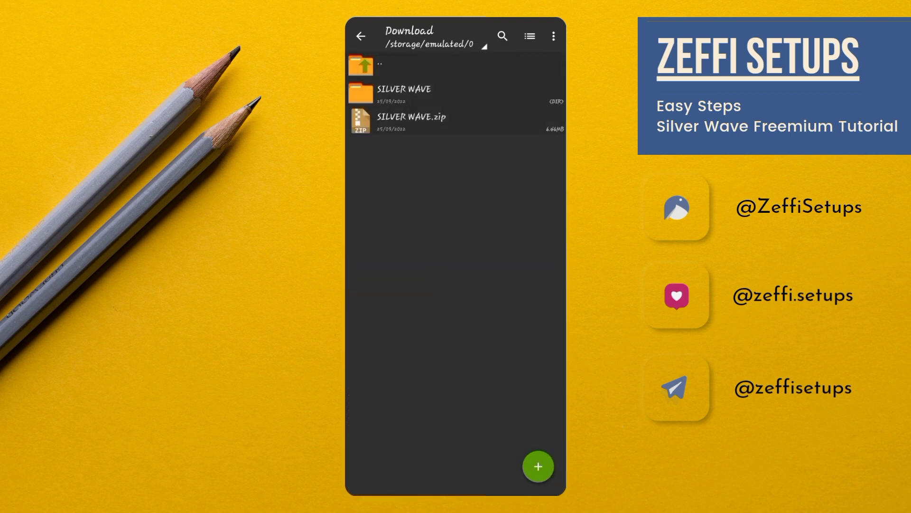
click(461, 77)
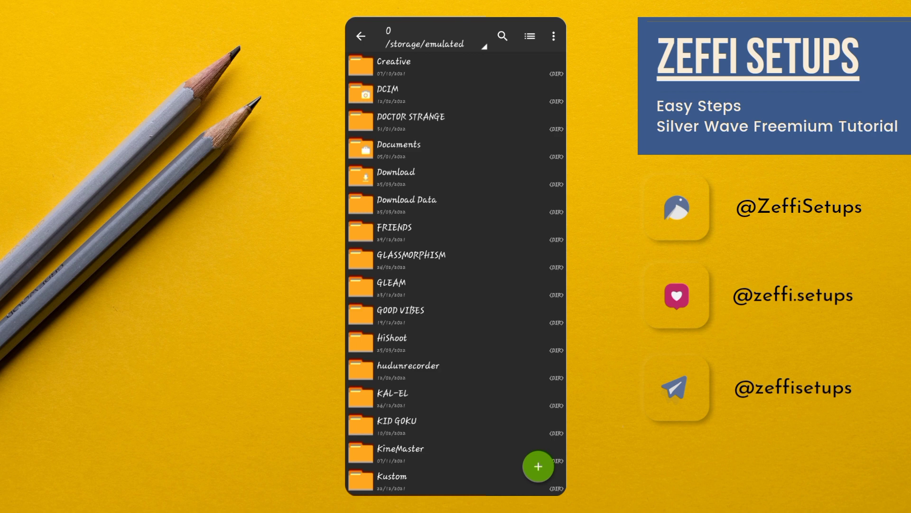
click(427, 178)
click(427, 91)
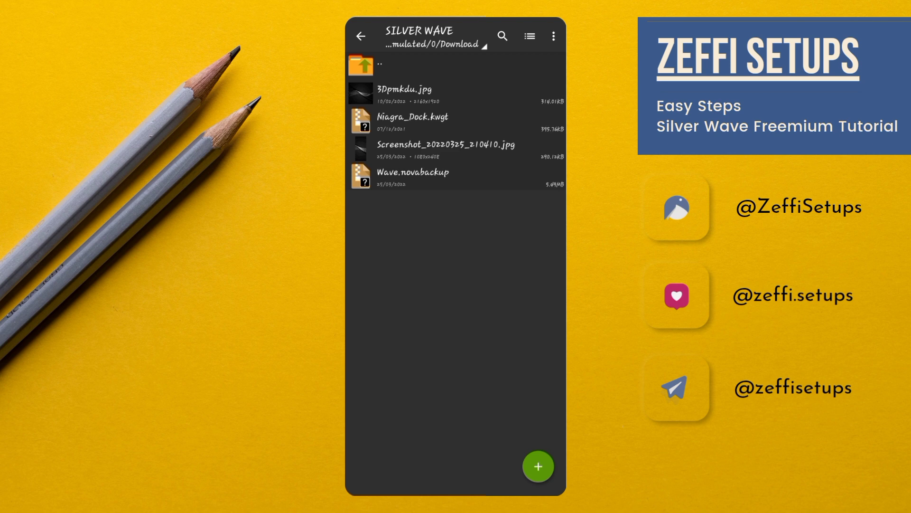
click(445, 368)
drag(464, 491, 464, 399)
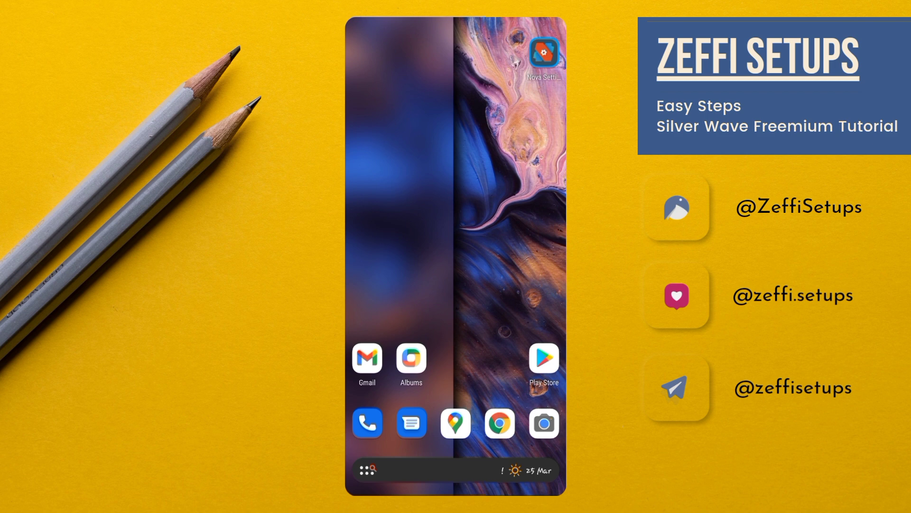
From Nova Settings > Backup & restore, start restoring the Wave.novabackup layout
click(544, 51)
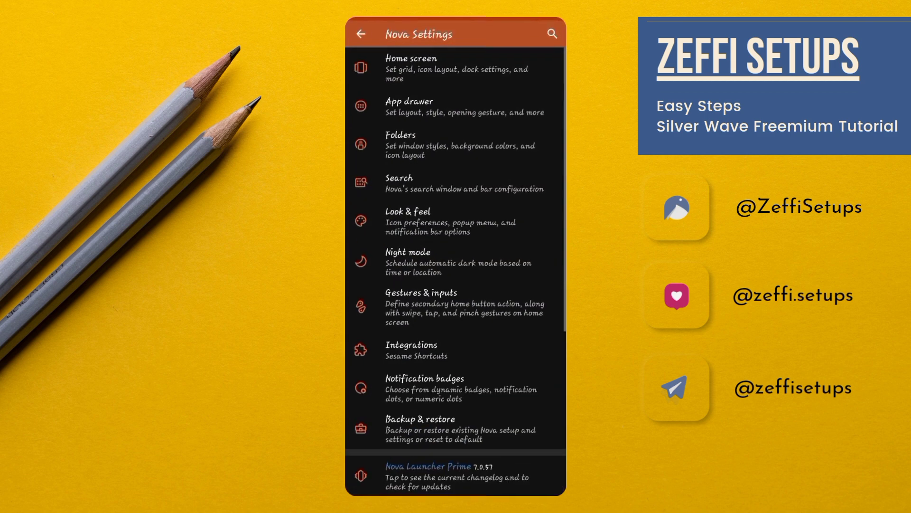
click(427, 427)
click(428, 145)
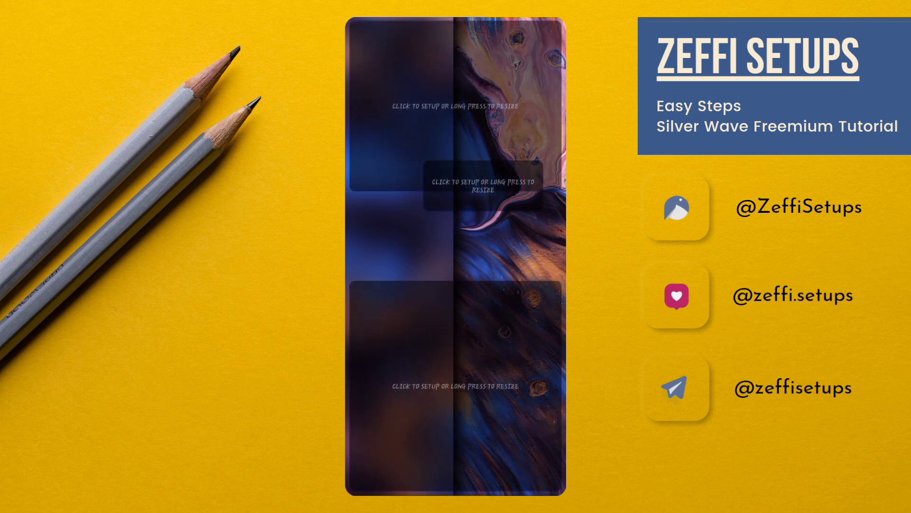
Pick the second silver wave image from files and set it as the home screen wallpaper only
drag(444, 362, 455, 299)
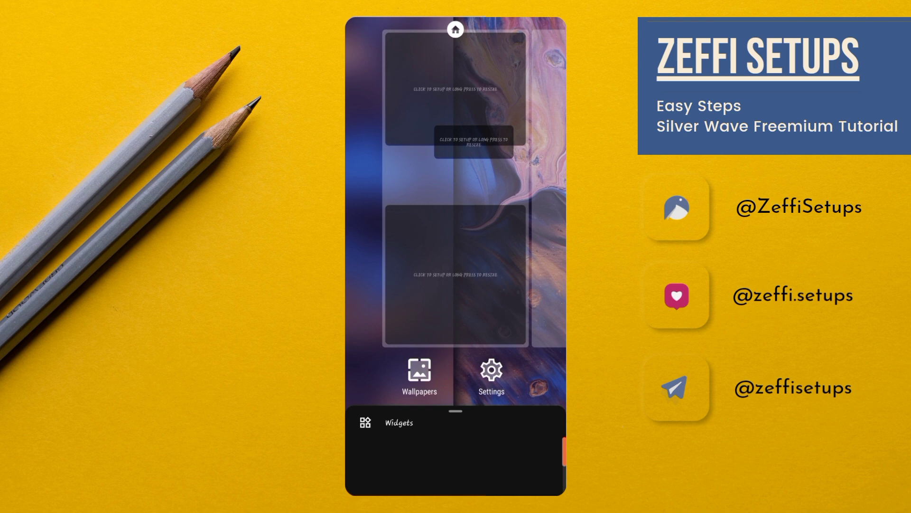
click(419, 374)
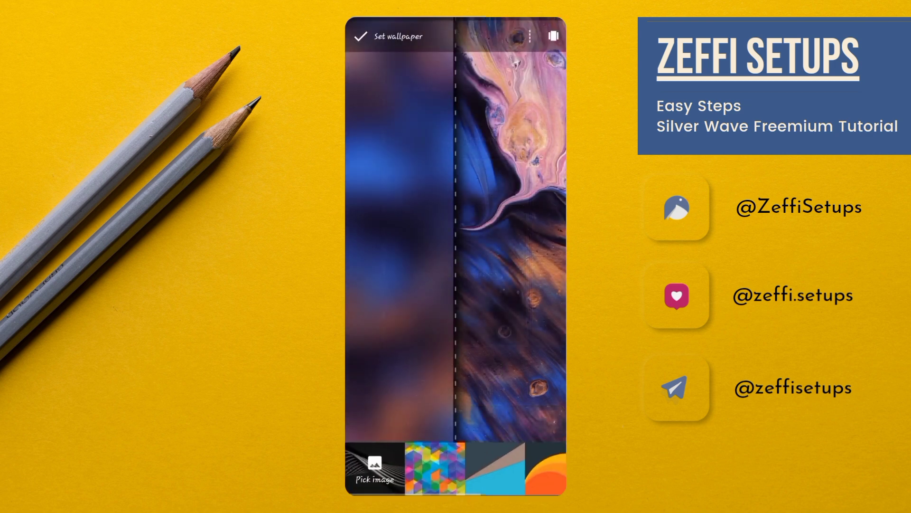
click(373, 469)
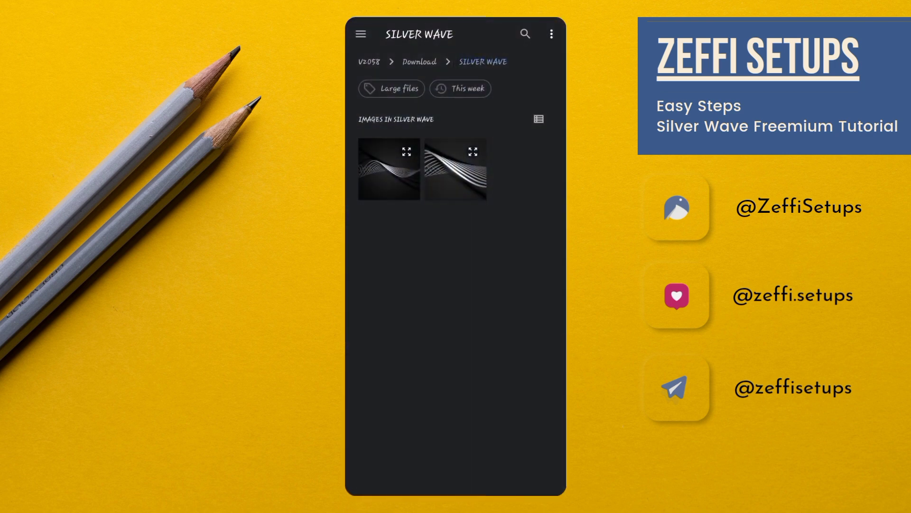
click(455, 181)
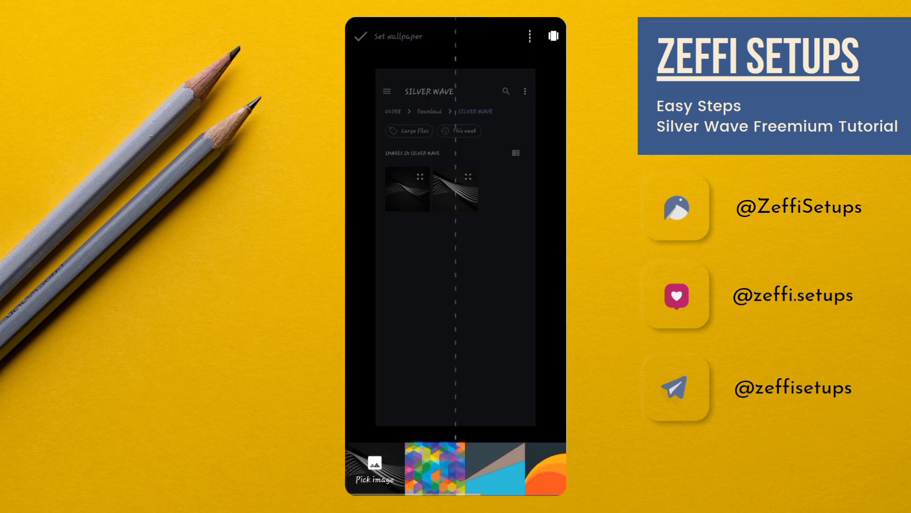
click(390, 36)
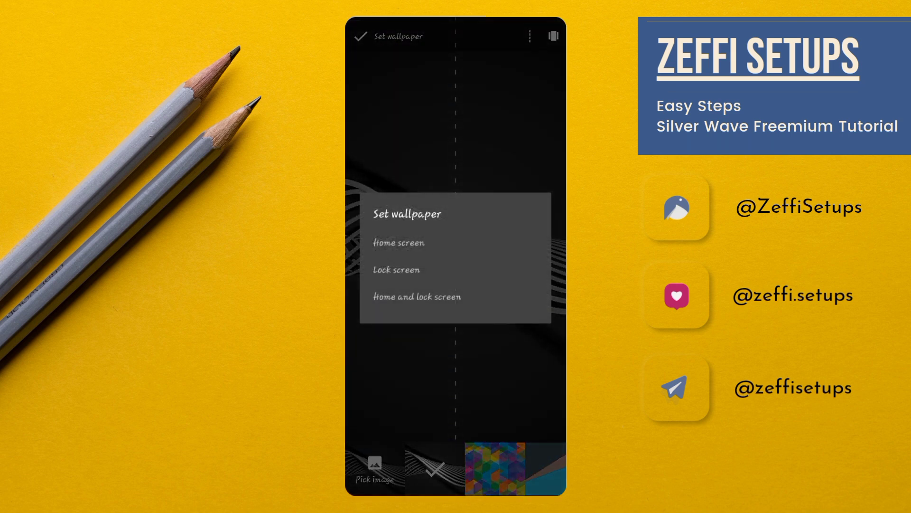
click(398, 243)
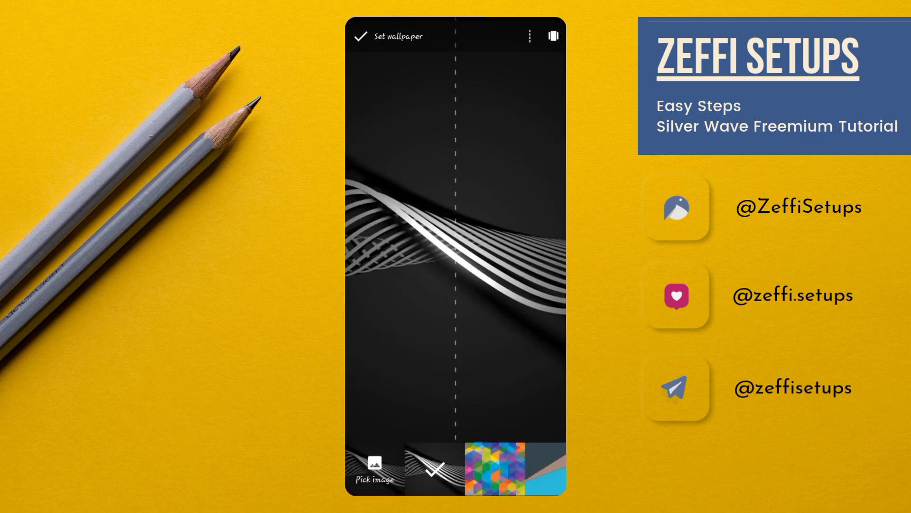
click(488, 251)
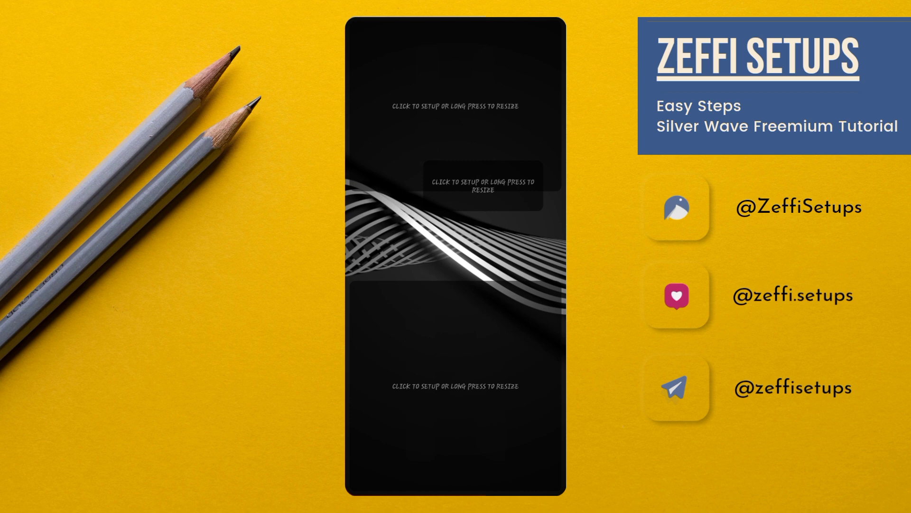
click(407, 276)
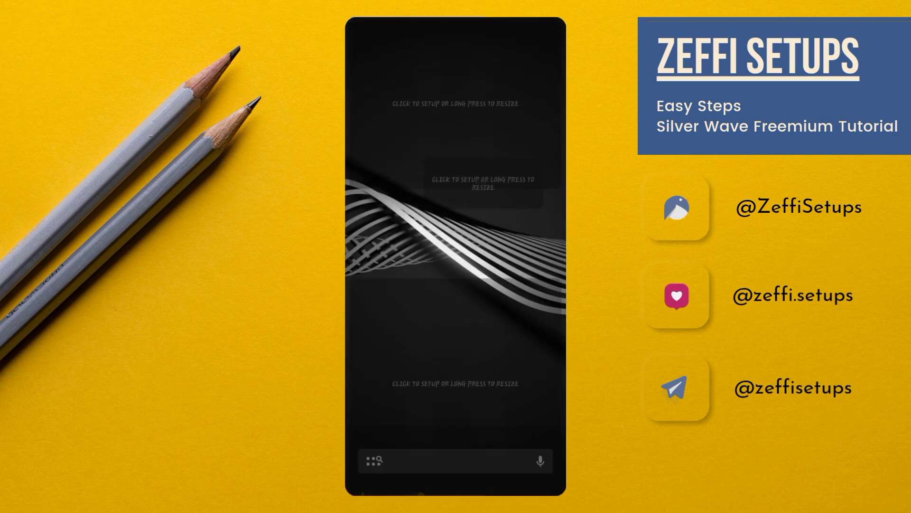
Search the KWGT library for E3 and load the E3 clock preset by Desaturate KWGT
click(480, 85)
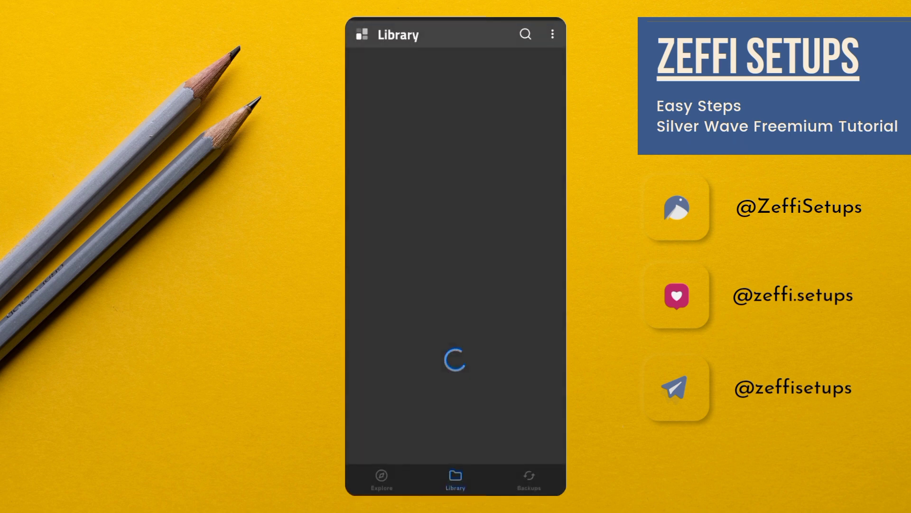
click(524, 34)
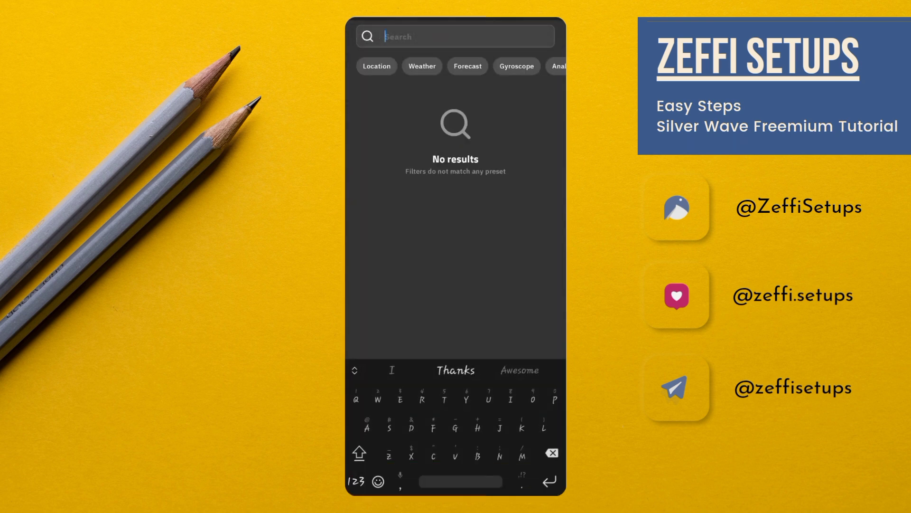
text(E)
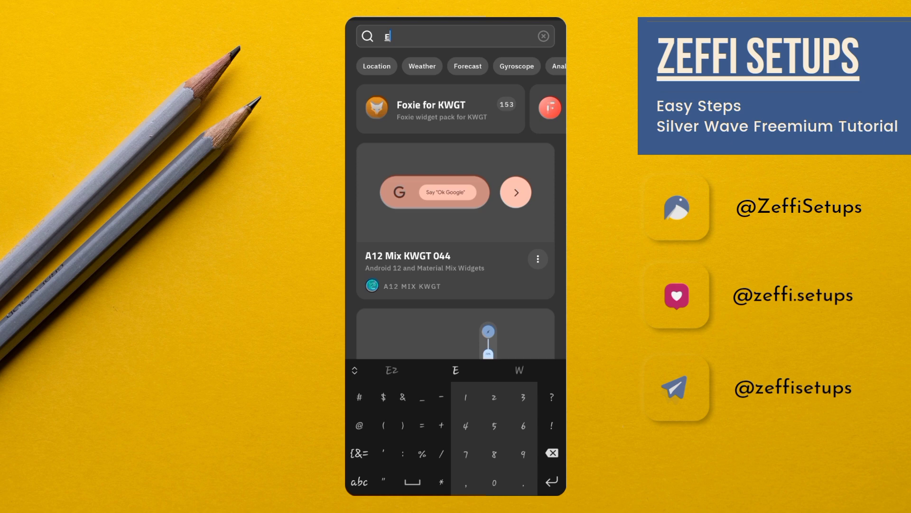
text(3)
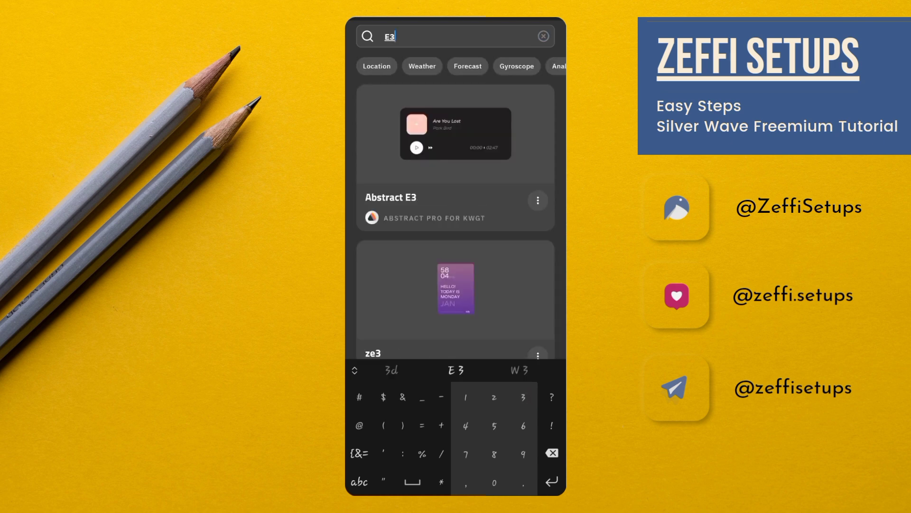
scroll(455, 214, down, 2)
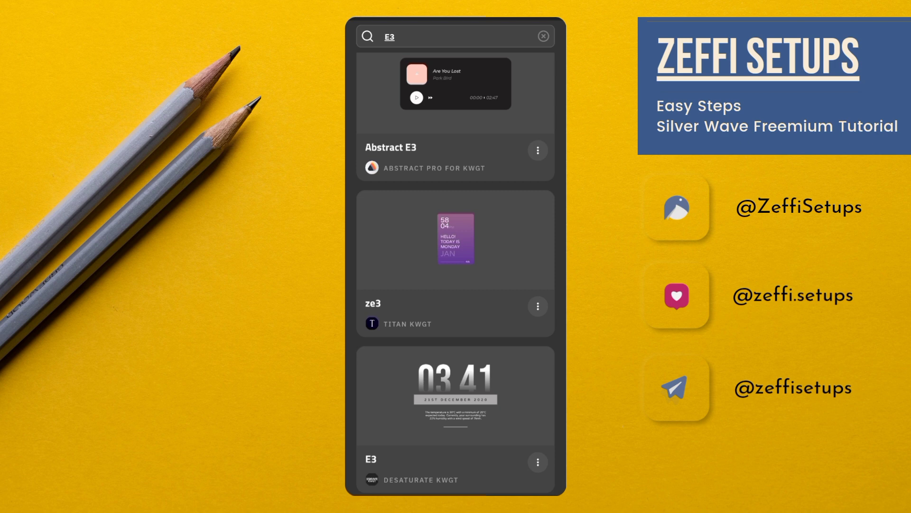
click(456, 396)
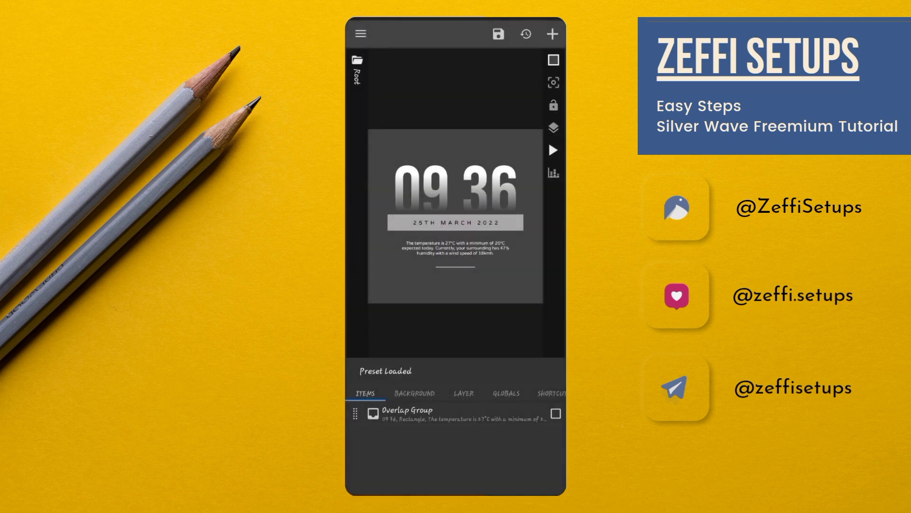
Set the clock widget's Layer scale to 110
click(464, 392)
click(456, 413)
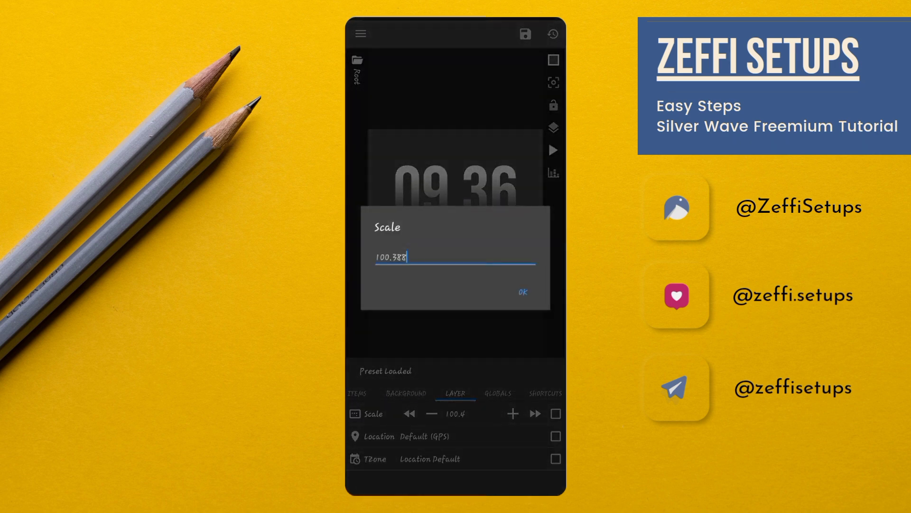
key(BackSpace)
key(BackSpace)
key(BackSpace)
key(BackSpace)
key(BackSpace)
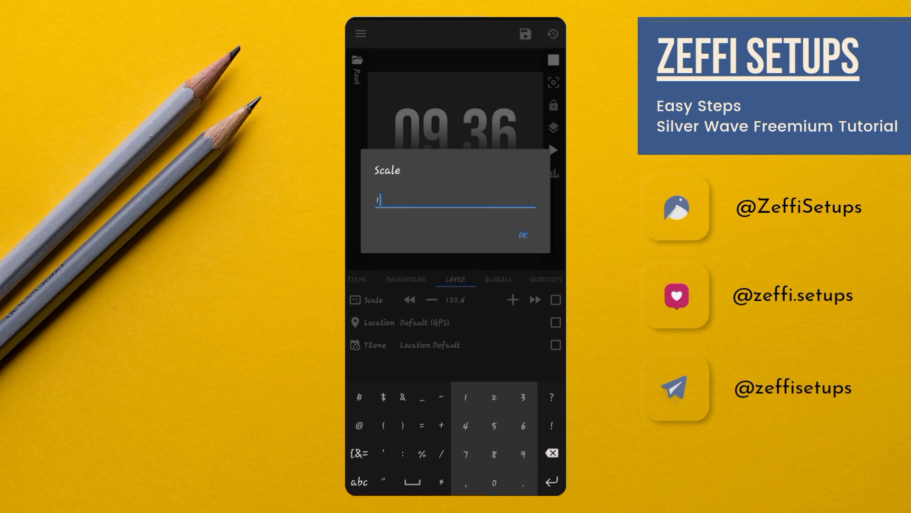
key(BackSpace)
text(110)
click(523, 236)
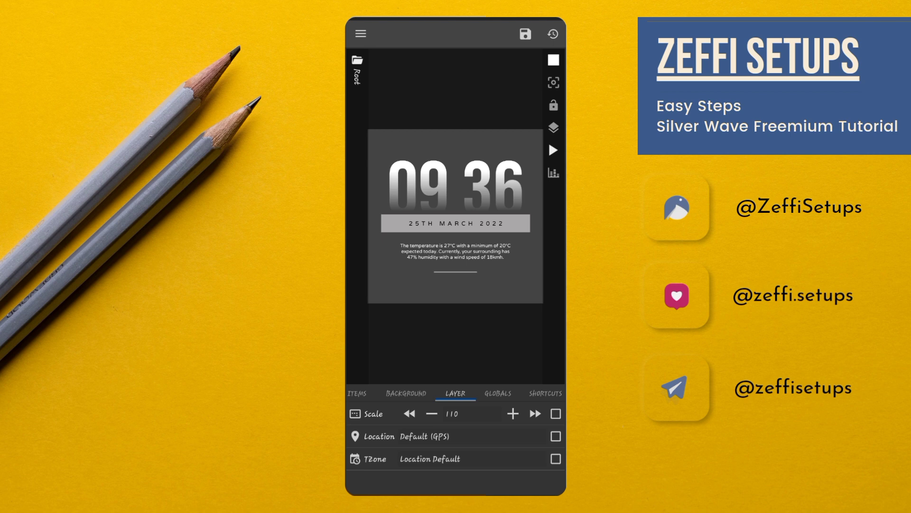
Set the clock's touch action to Disabled (block touch), save it and return home to the lower widget
click(545, 394)
click(428, 413)
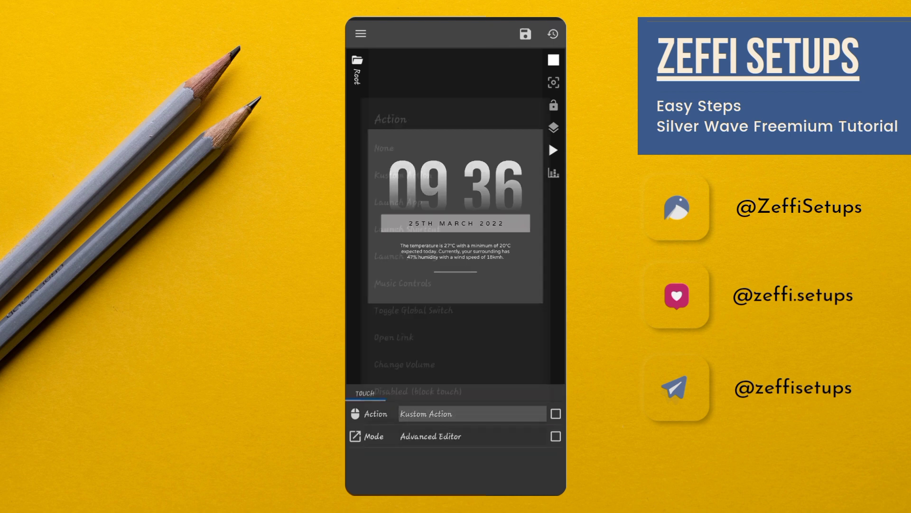
click(419, 391)
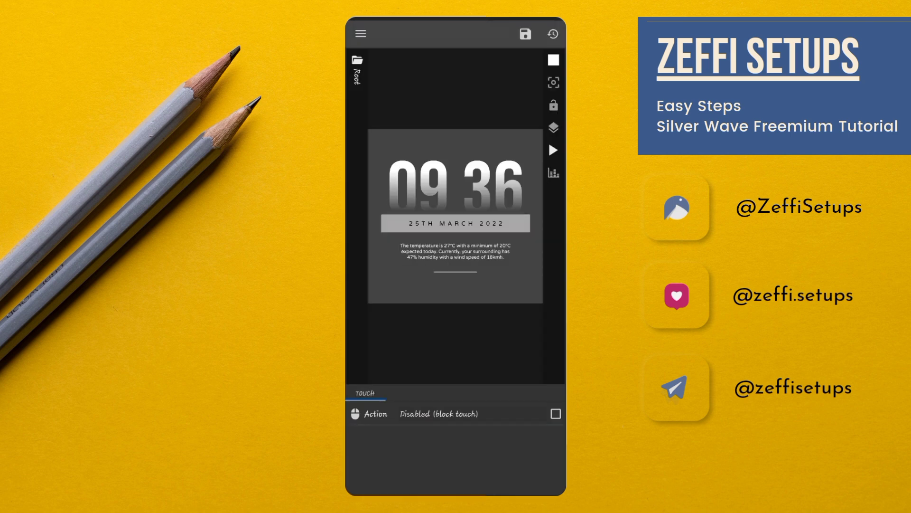
click(526, 33)
drag(484, 492, 485, 400)
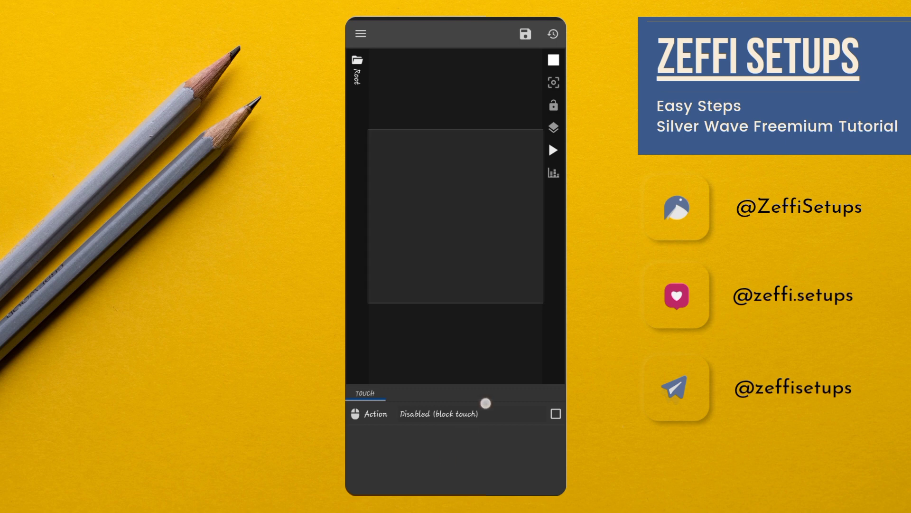
click(444, 425)
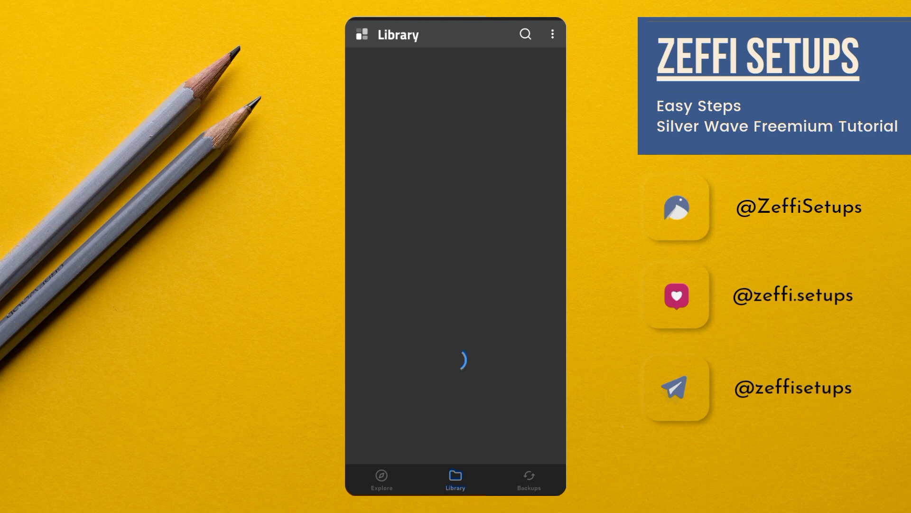
Load the Niagra Dock shortcut preset and search its Globals font list for 'san'
click(455, 244)
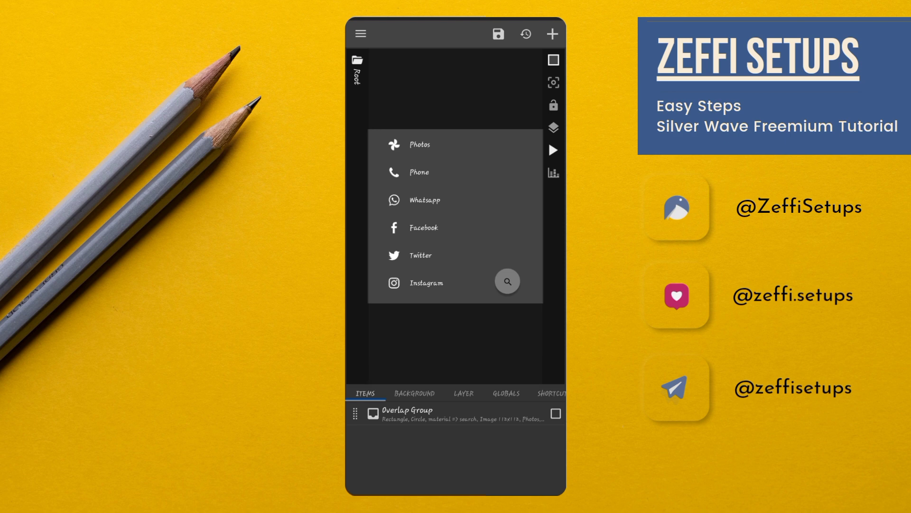
click(506, 393)
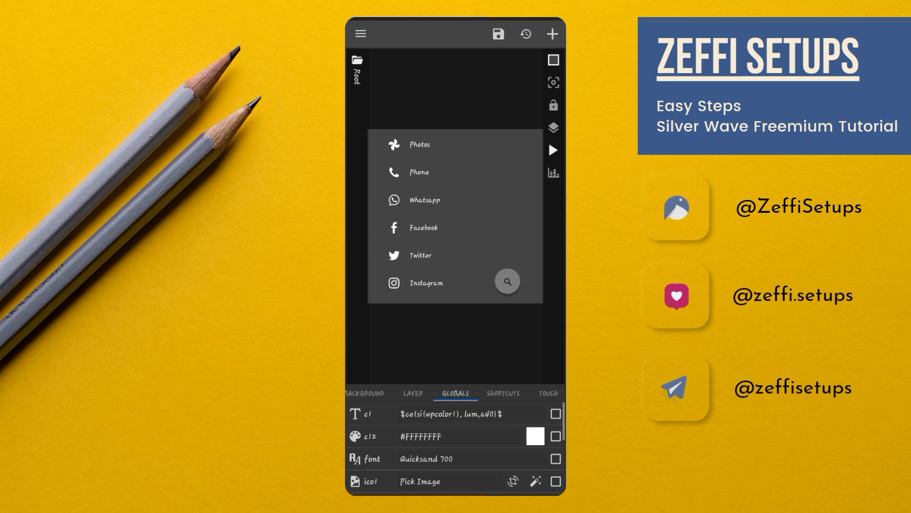
scroll(482, 429, down, 1)
click(444, 449)
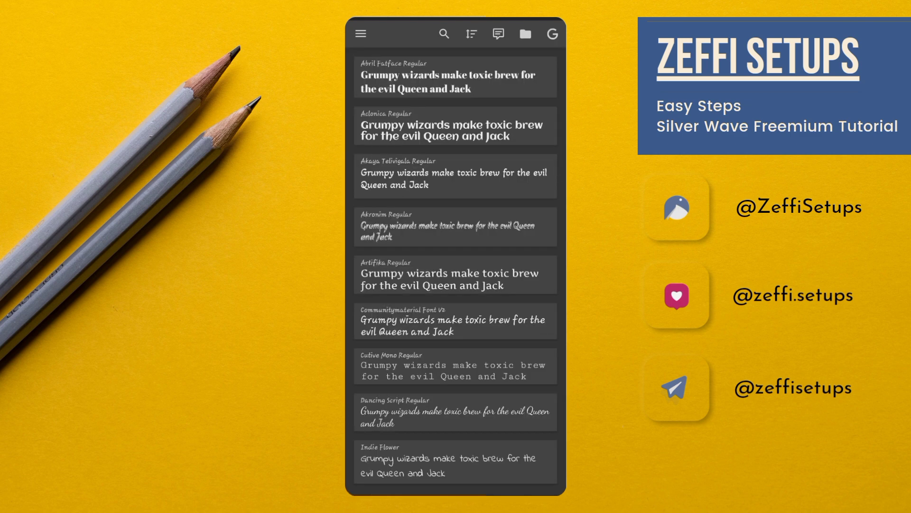
click(443, 34)
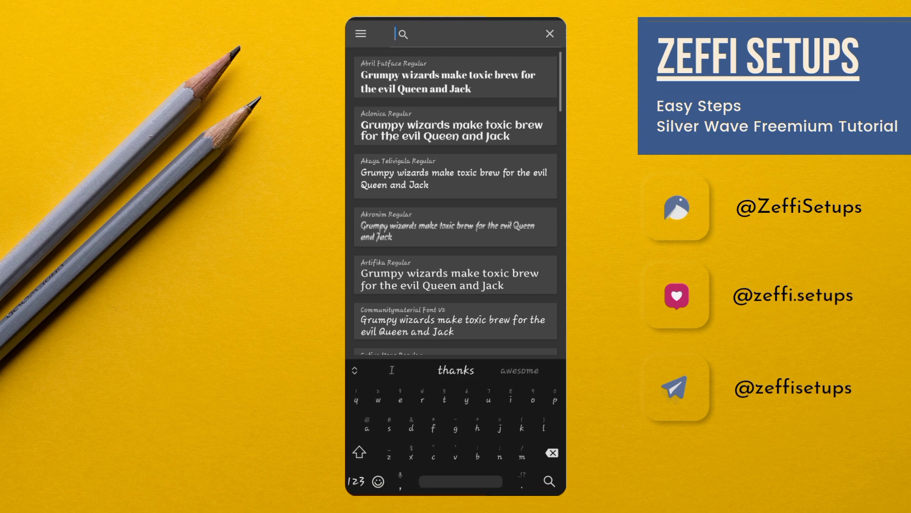
text(san)
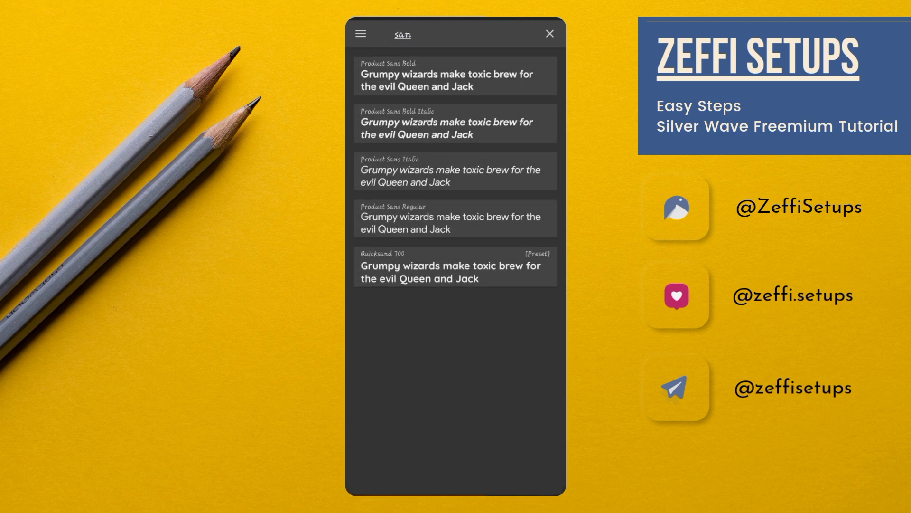
Apply Product Sans Regular, set the dock's single-tap action to Disabled (block touch), save and return home
click(455, 218)
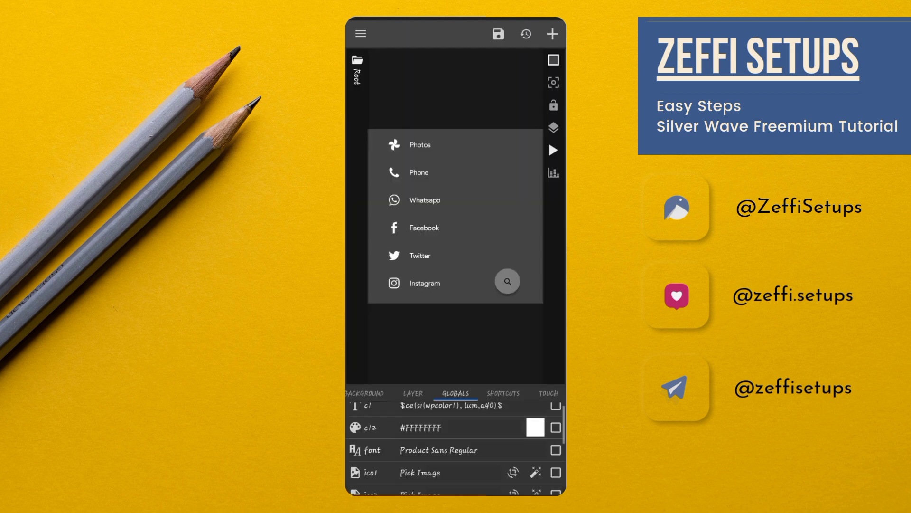
click(546, 394)
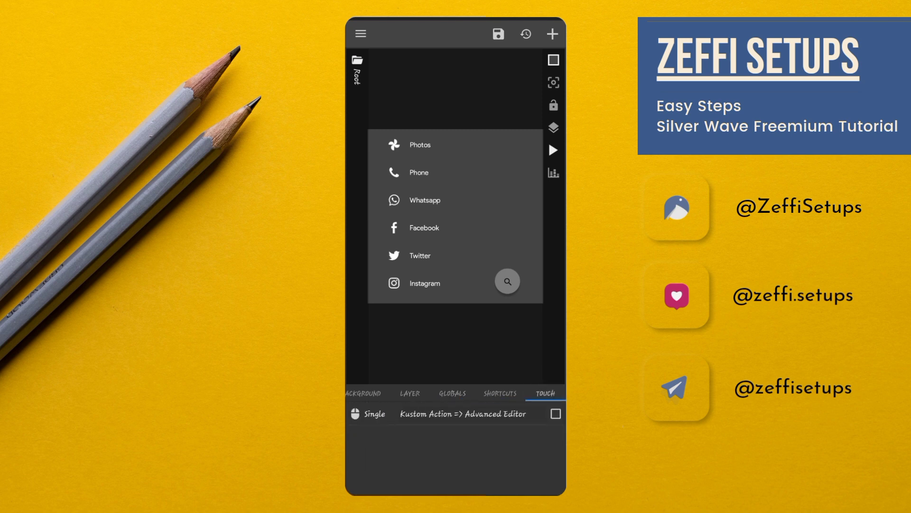
click(456, 413)
click(426, 413)
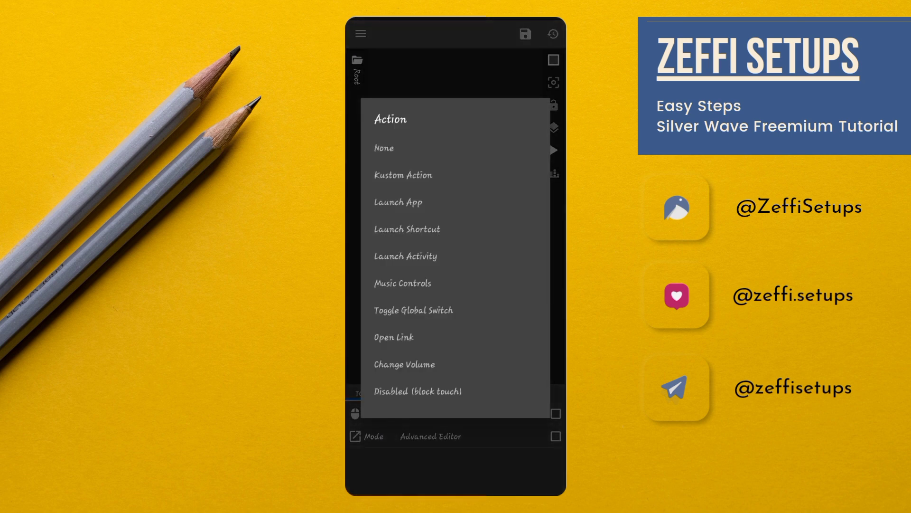
click(418, 391)
click(525, 35)
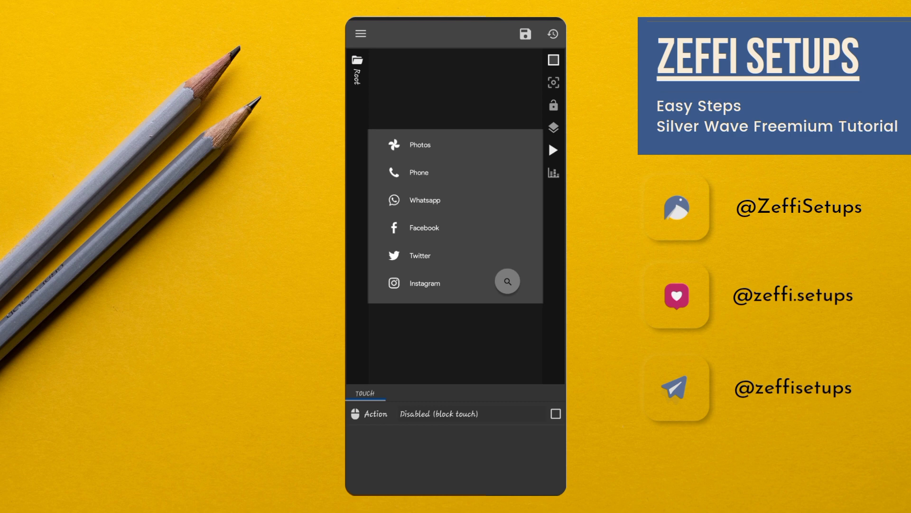
click(489, 434)
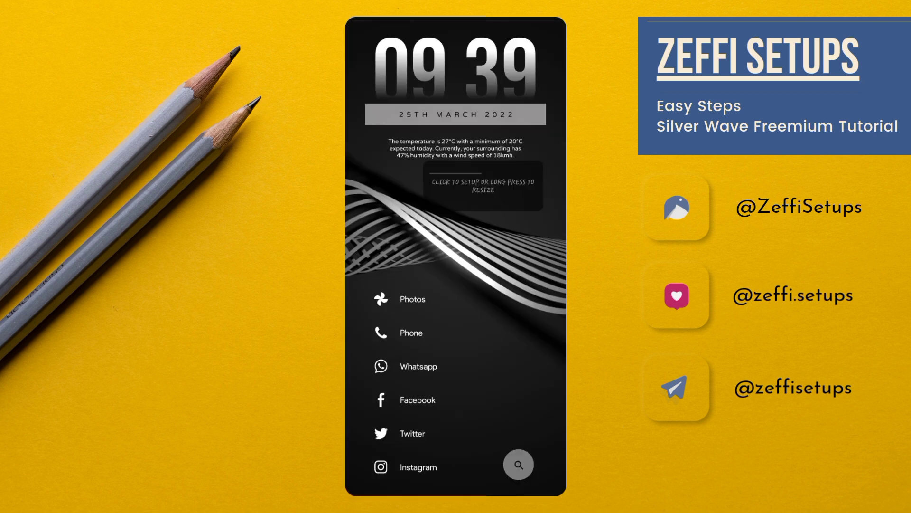
From the remaining empty widget, search presets for '038' and load Vanilla 038
click(483, 185)
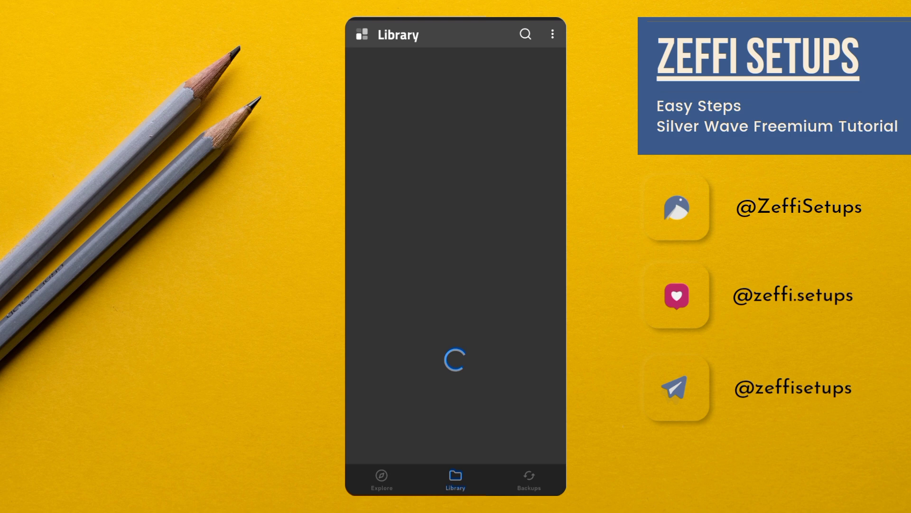
click(526, 33)
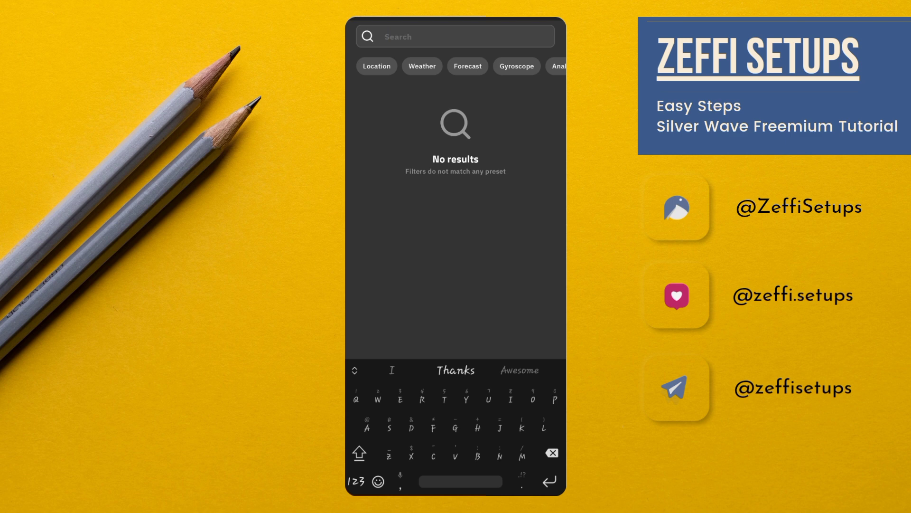
click(356, 481)
text(038)
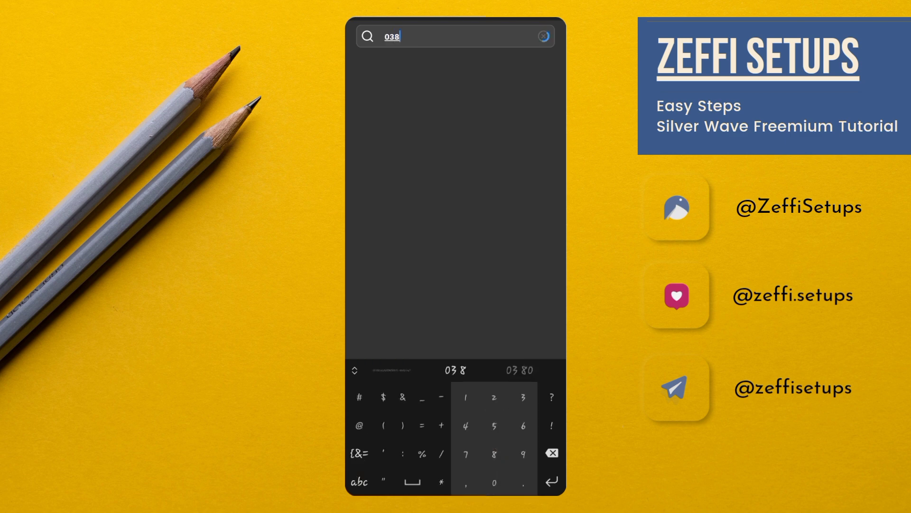
scroll(486, 401, down, 2)
scroll(509, 320, down, 3)
scroll(516, 327, down, 3)
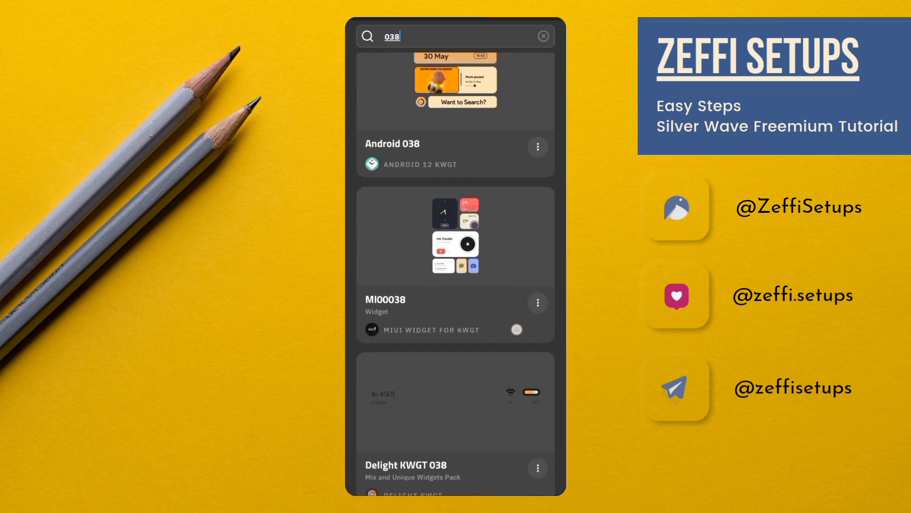
scroll(499, 335, down, 3)
scroll(499, 335, down, 2)
scroll(513, 346, down, 5)
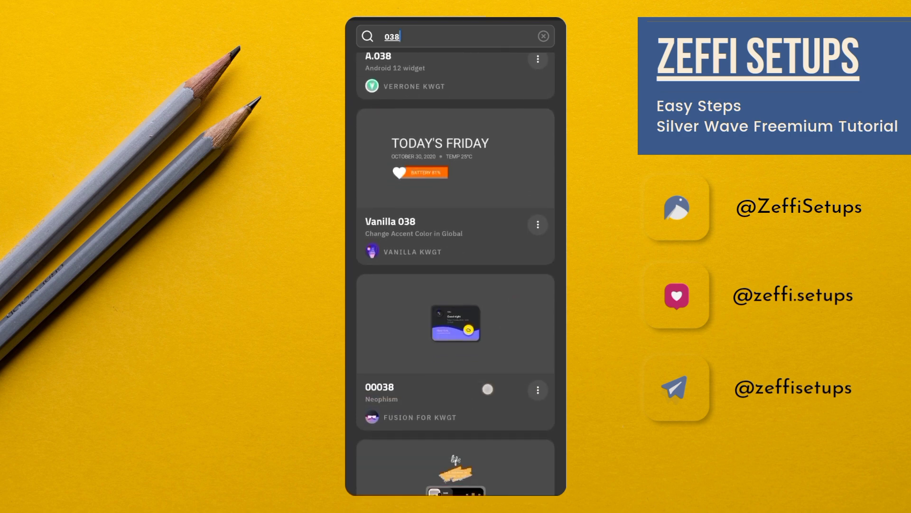
scroll(487, 386, down, 1)
click(456, 161)
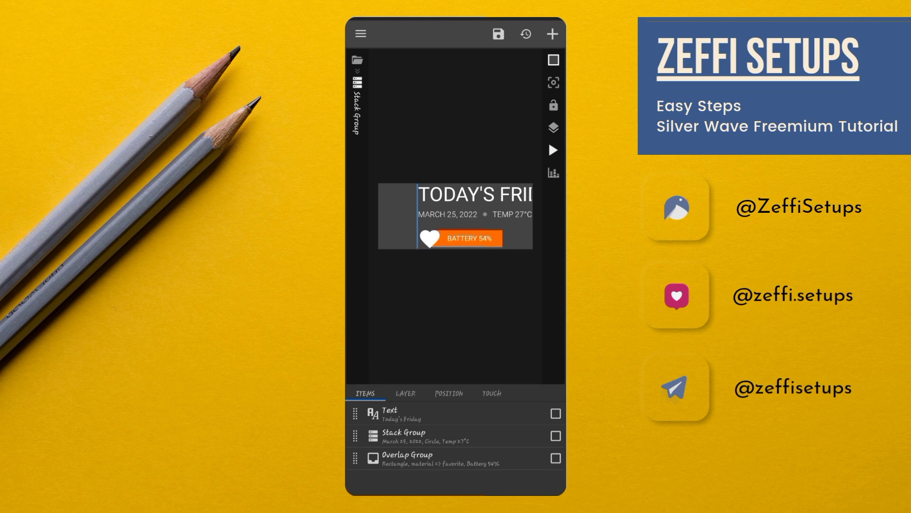
Delete the headline Text and the date Stack Group so only the battery bar remains
click(556, 413)
click(555, 435)
click(529, 34)
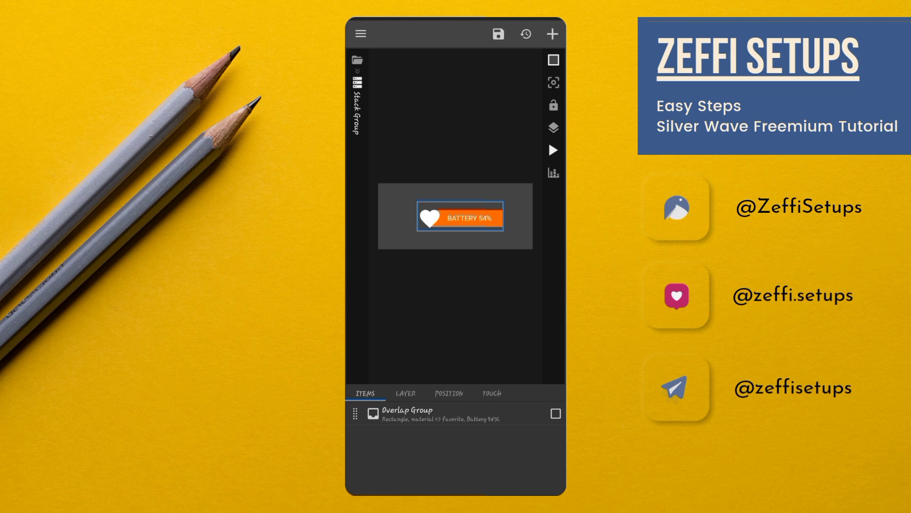
Set the battery bar's XOffset to 120 in Position
click(448, 393)
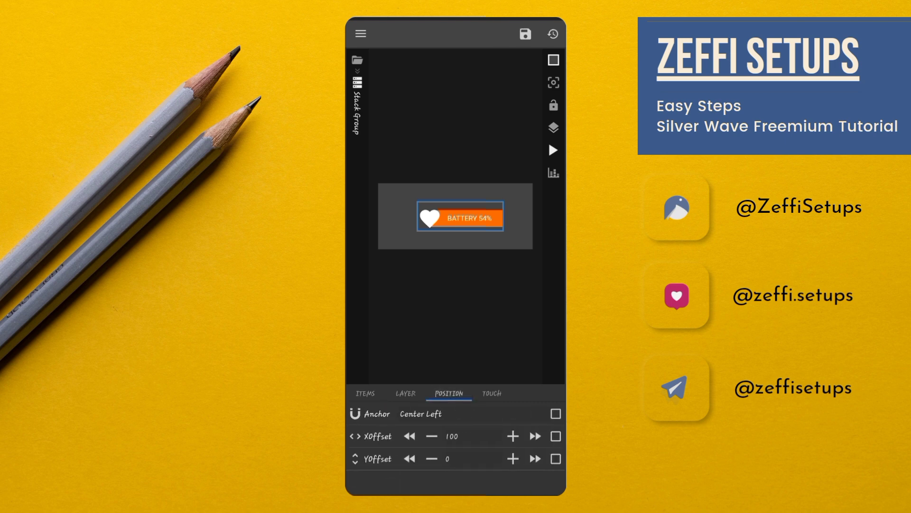
click(456, 436)
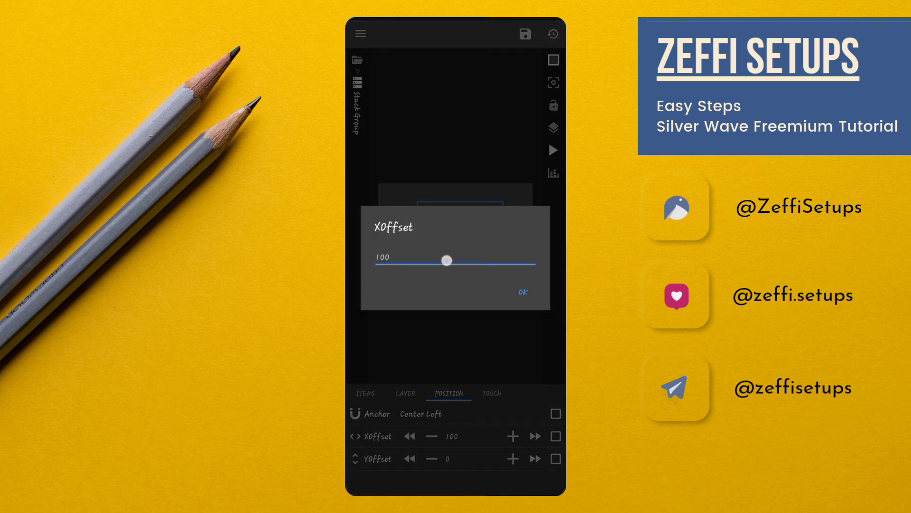
click(456, 201)
key(BackSpace)
key(BackSpace)
click(552, 453)
click(465, 397)
click(493, 396)
click(493, 482)
click(522, 235)
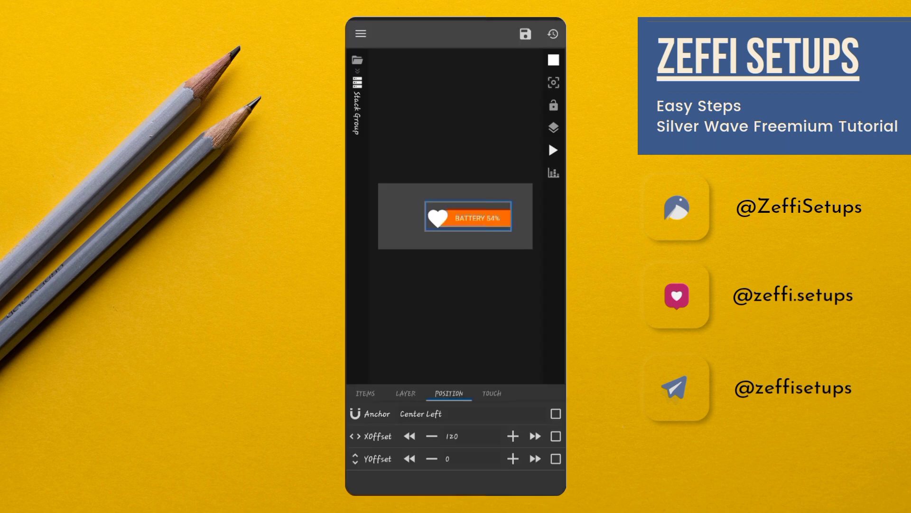
Set its YOffset to 30 and return to the Root level
click(472, 459)
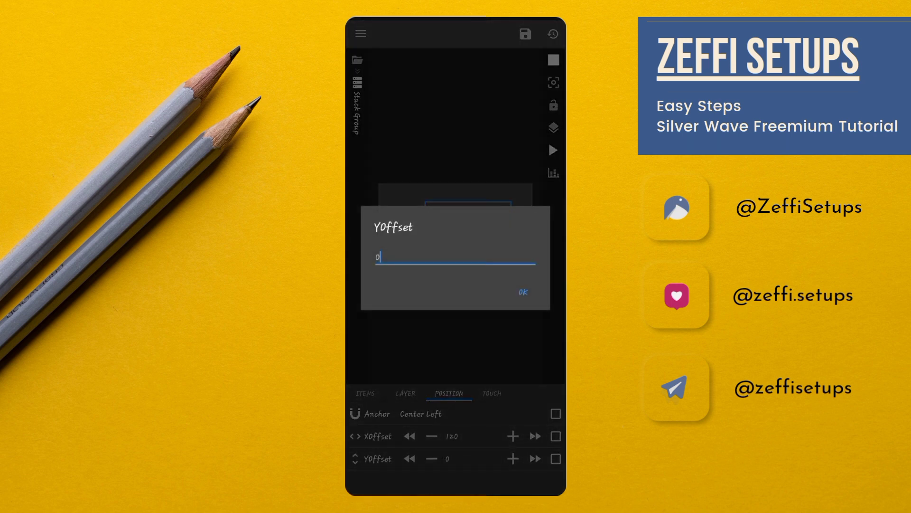
click(458, 263)
click(551, 452)
click(523, 396)
text(30)
click(493, 482)
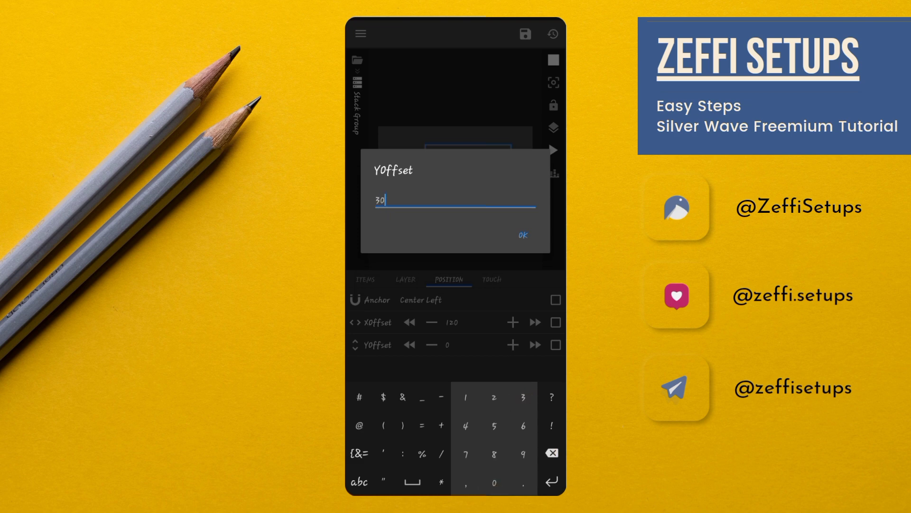
click(522, 235)
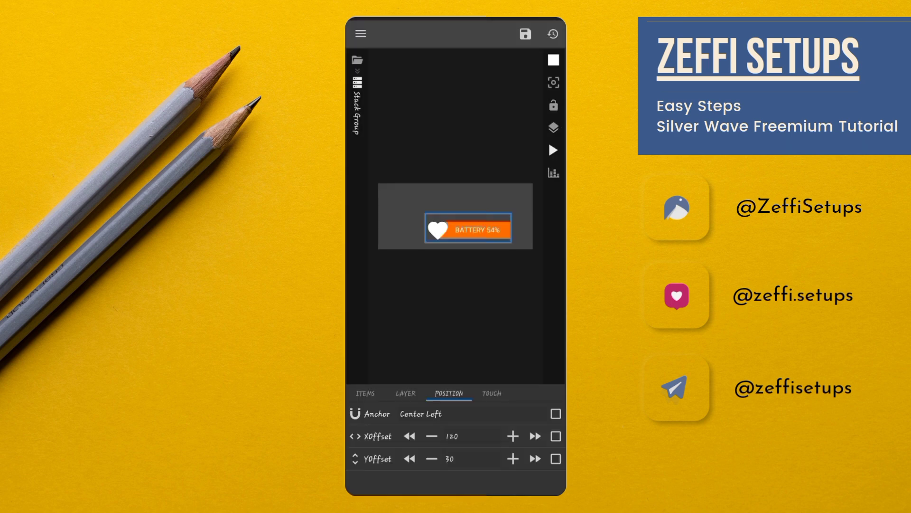
click(357, 61)
Set the Accent global to grey #FF535353 in the colour picker and apply it
click(506, 392)
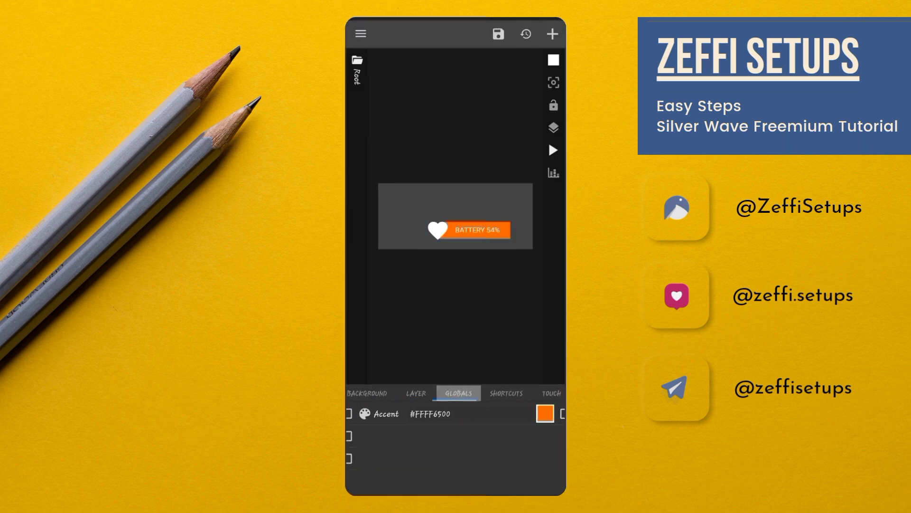
click(535, 413)
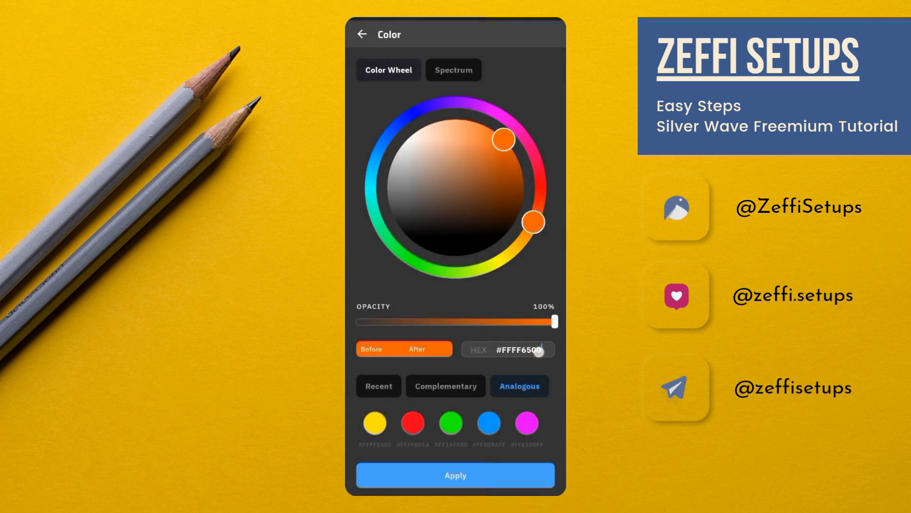
click(518, 348)
click(543, 458)
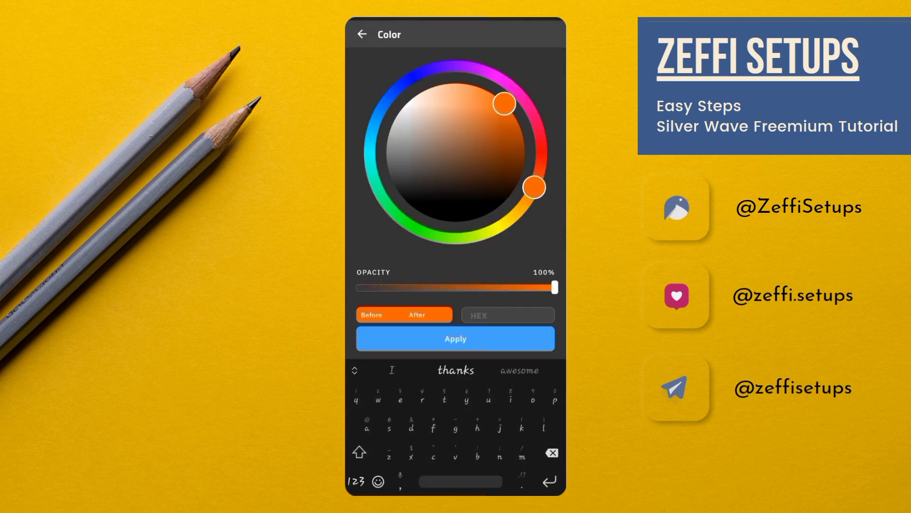
text(#)
click(360, 482)
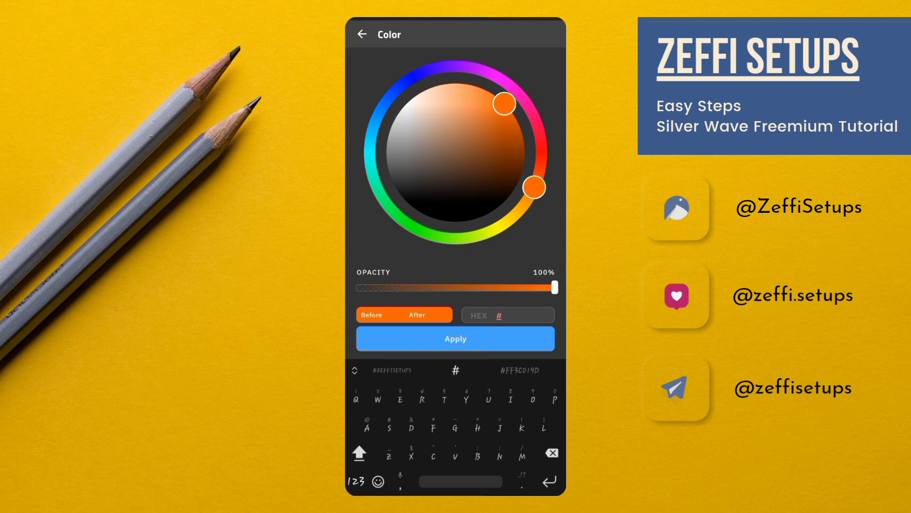
text(FF)
click(360, 482)
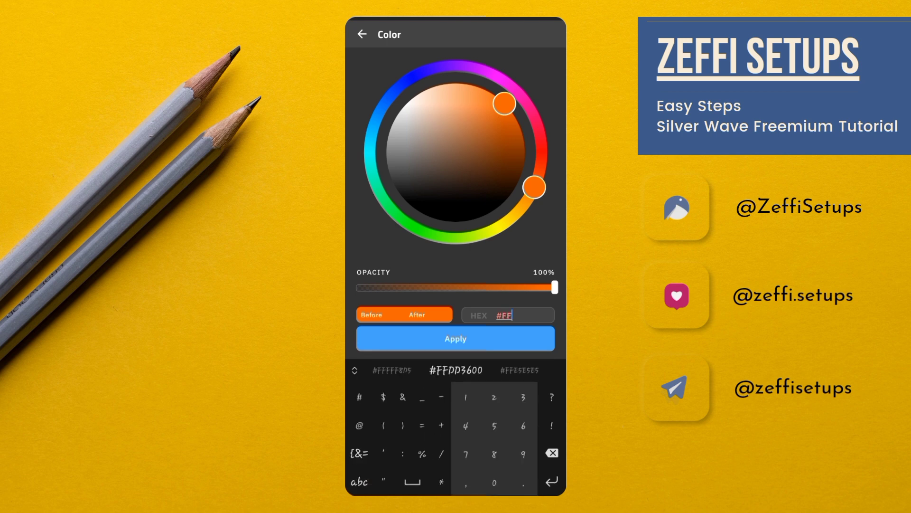
text(535353)
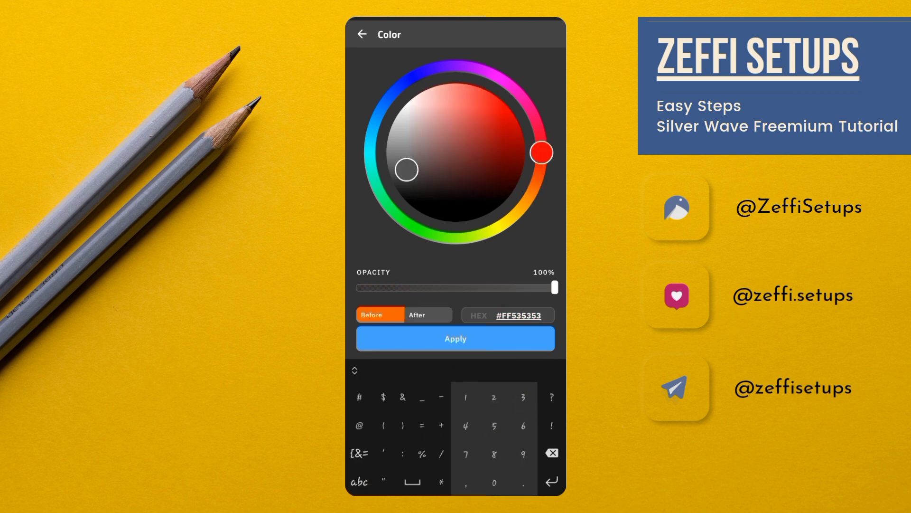
click(456, 339)
Set the widget's touch Action to Disabled (block touch) and save the widget
click(548, 393)
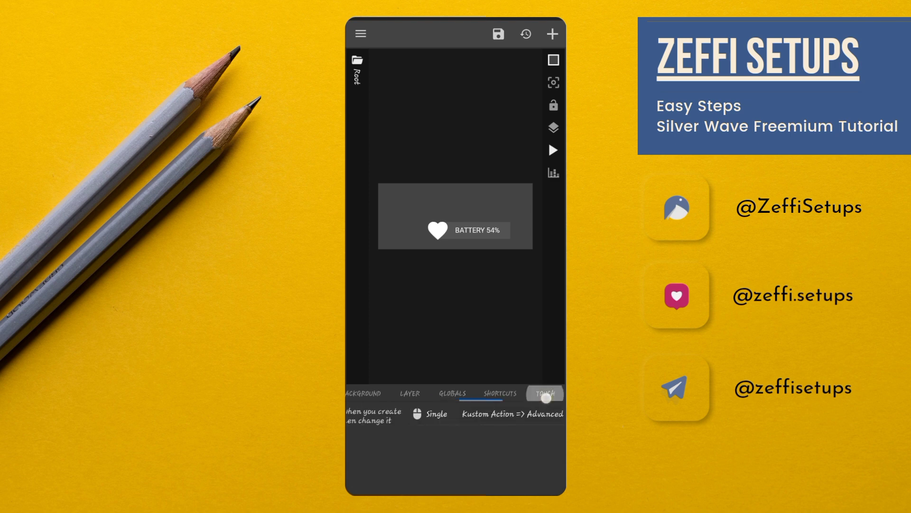
click(425, 414)
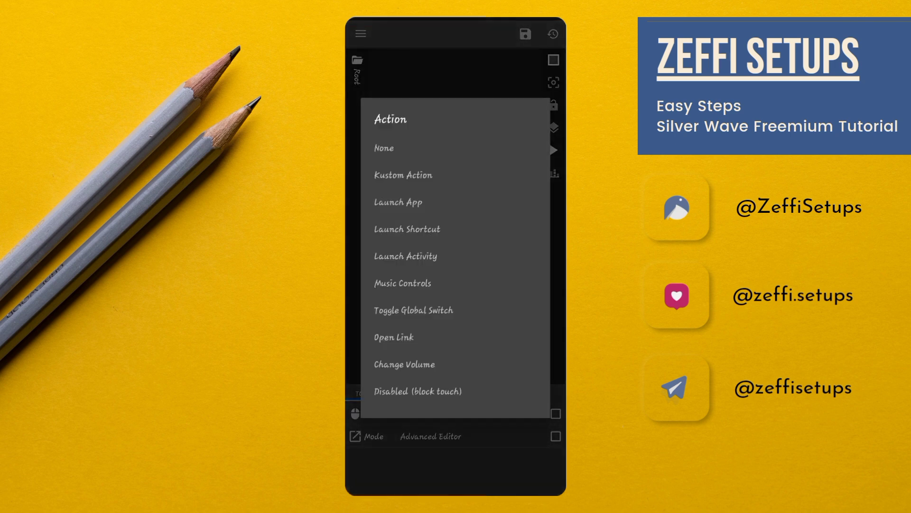
click(418, 391)
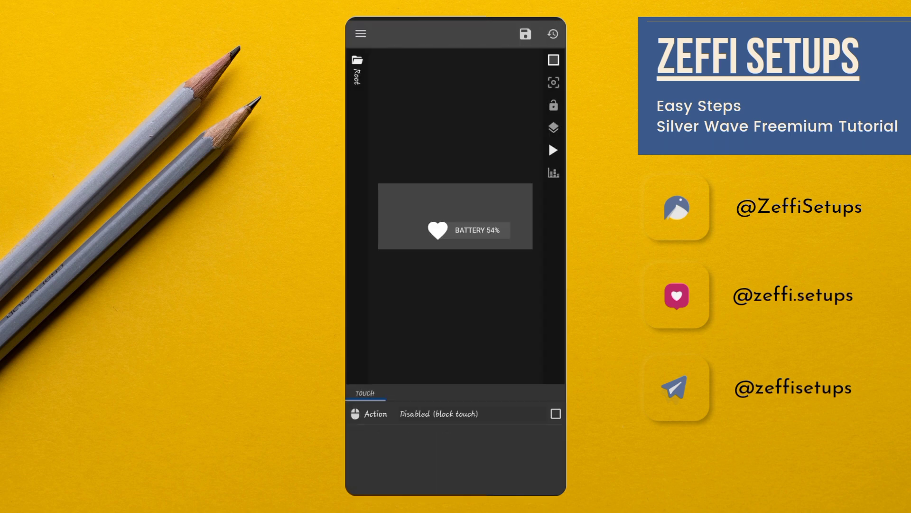
click(526, 34)
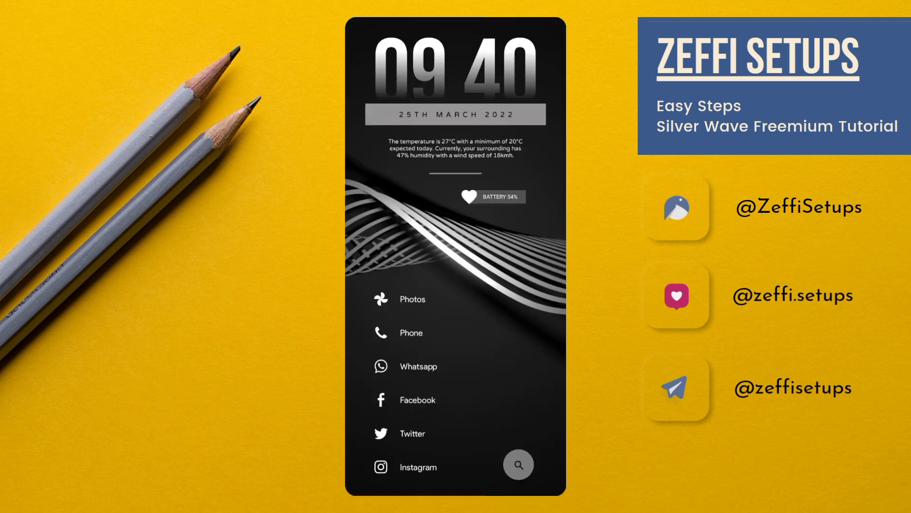
drag(455, 456, 456, 213)
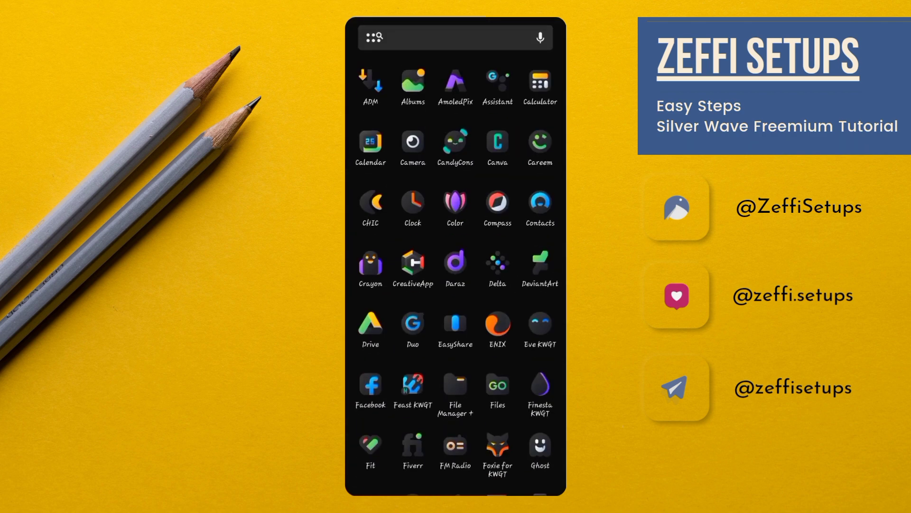
scroll(456, 257, down, 5)
scroll(456, 257, down, 5)
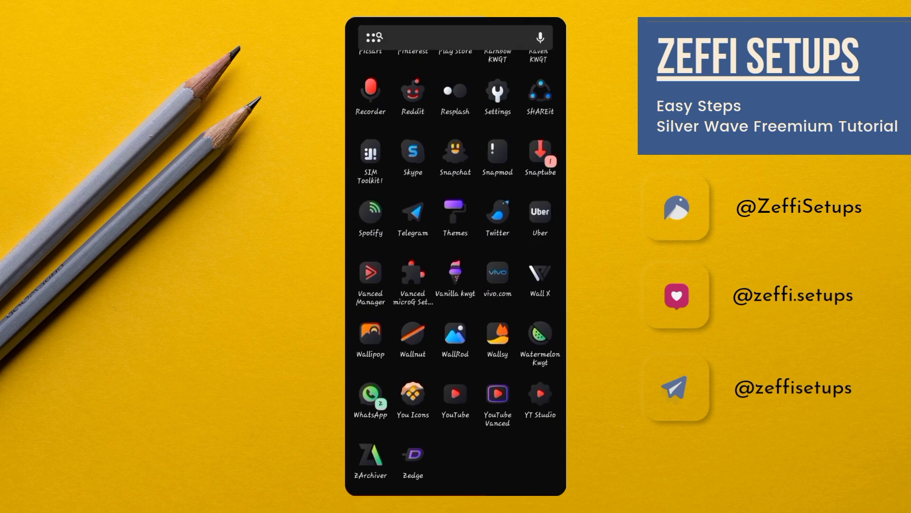
scroll(455, 256, up, 10)
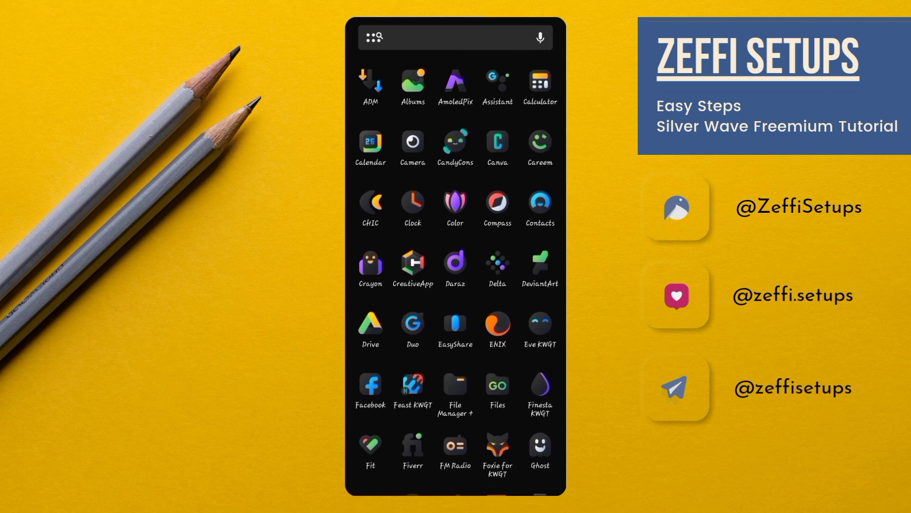
drag(456, 178, 456, 427)
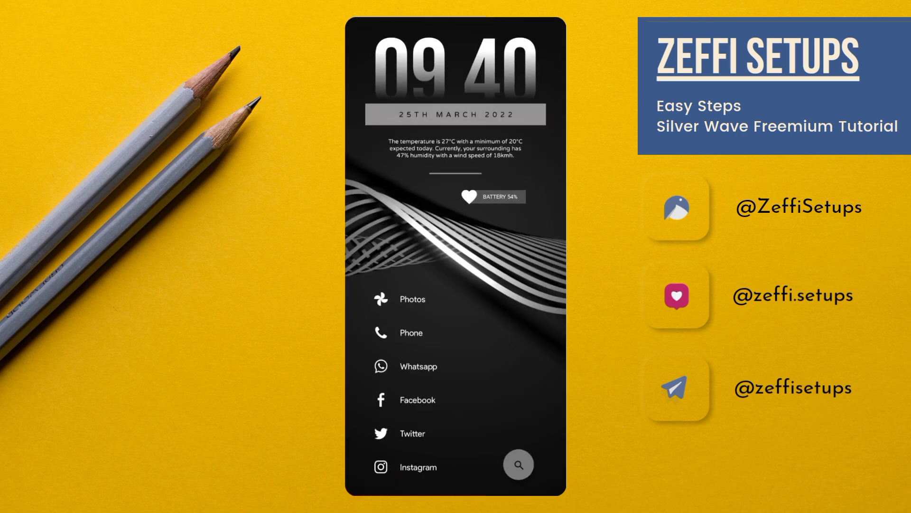